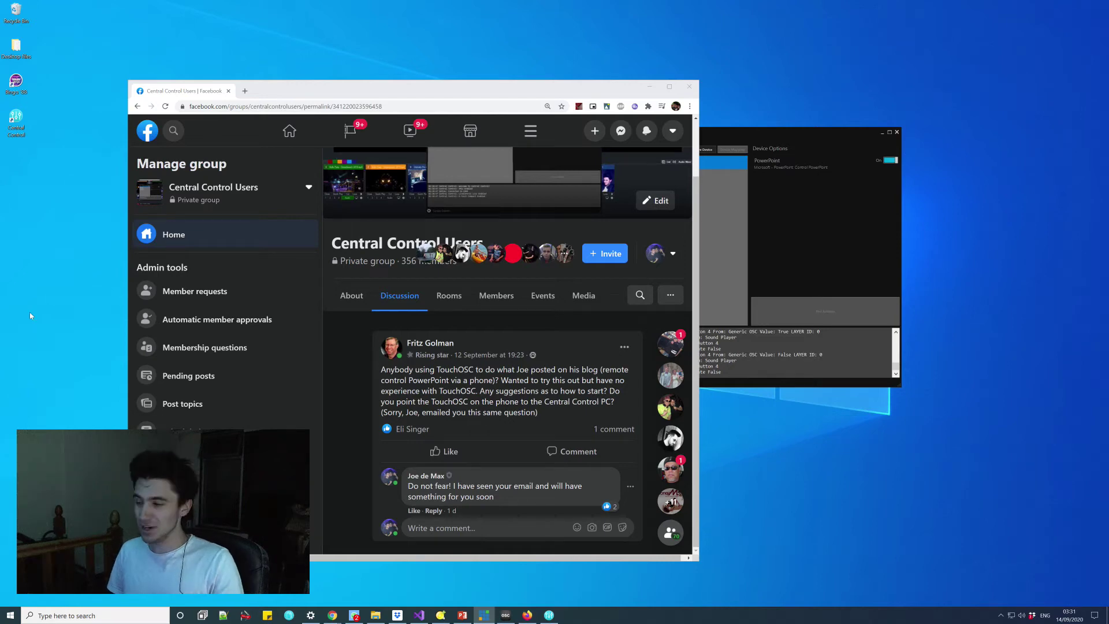
# Highlight the TouchOSC question in the post, then bring TouchOSC Editor forward on the left
pyautogui.moveTo(471, 370); pyautogui.dragTo(469, 393)
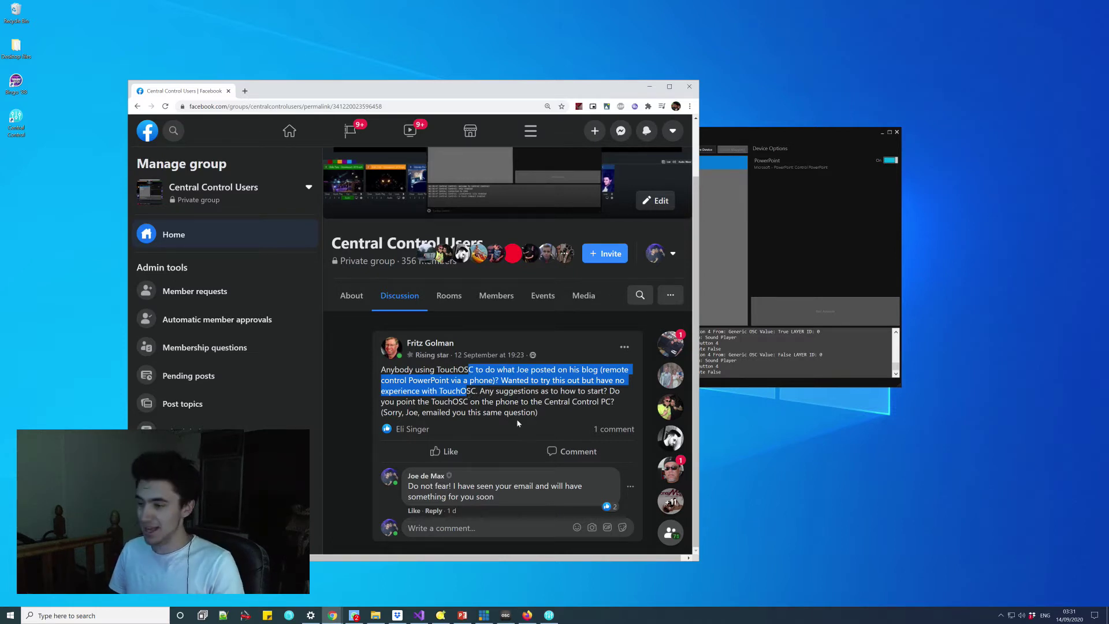
pyautogui.click(520, 395)
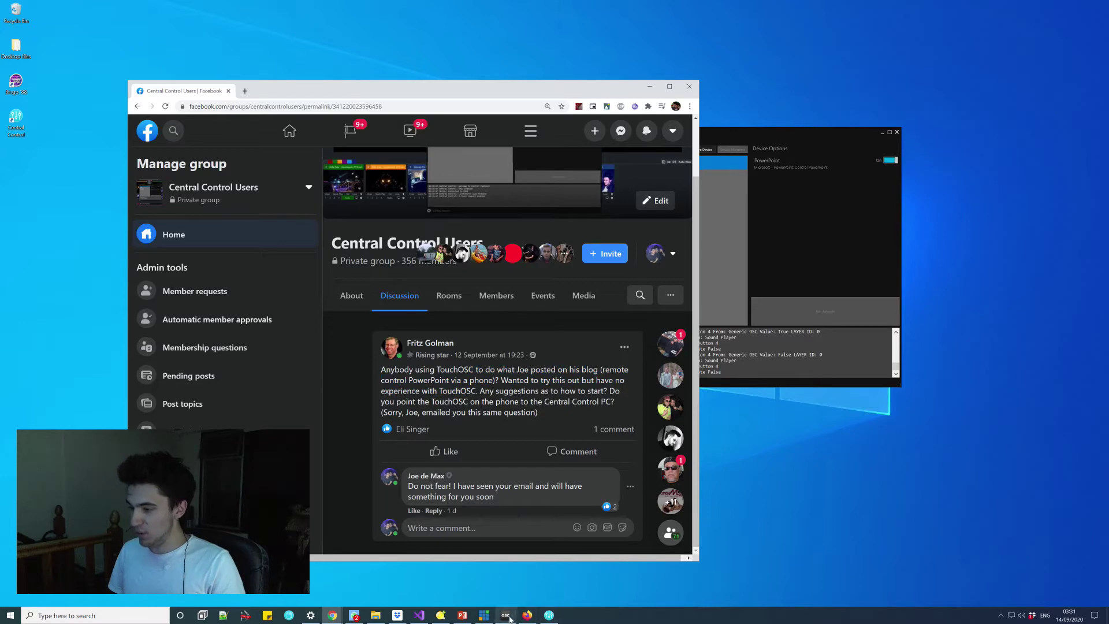
pyautogui.click(507, 618)
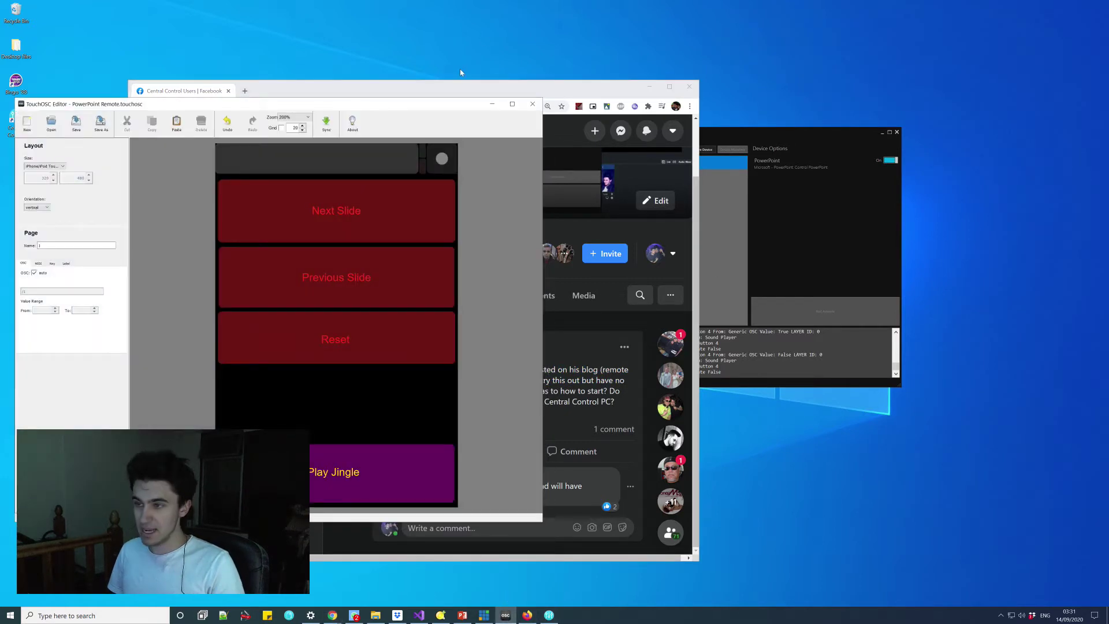
pyautogui.moveTo(413, 105); pyautogui.dragTo(683, 89)
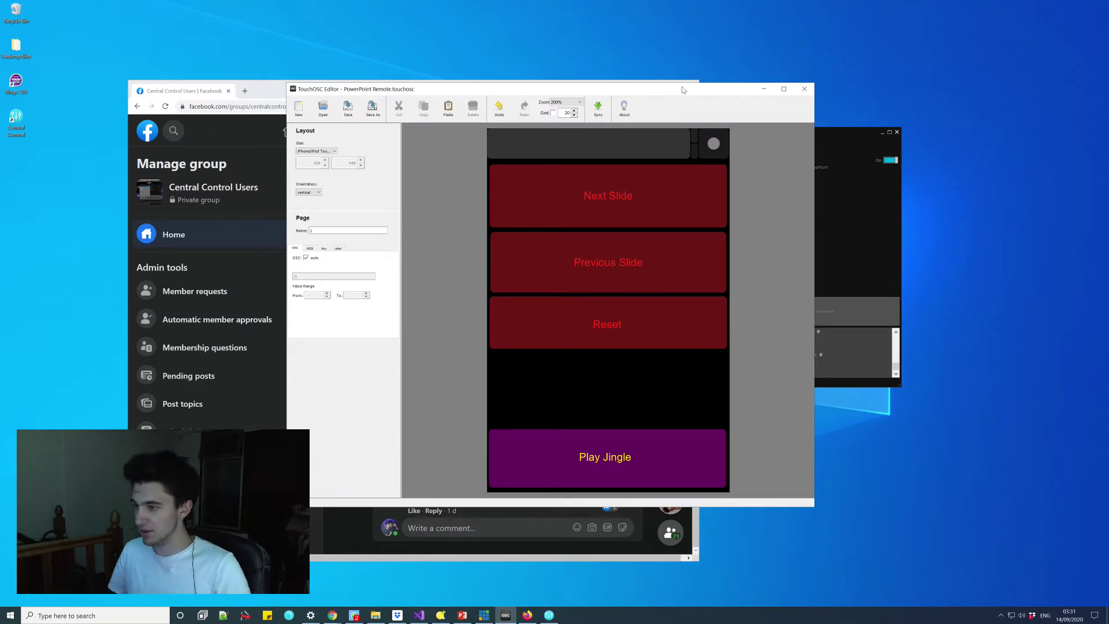
pyautogui.moveTo(458, 92); pyautogui.dragTo(212, 99)
# Place Central Control beside the editor, check the Next Slide button, and show Generic OSC options
pyautogui.moveTo(674, 138); pyautogui.dragTo(789, 103)
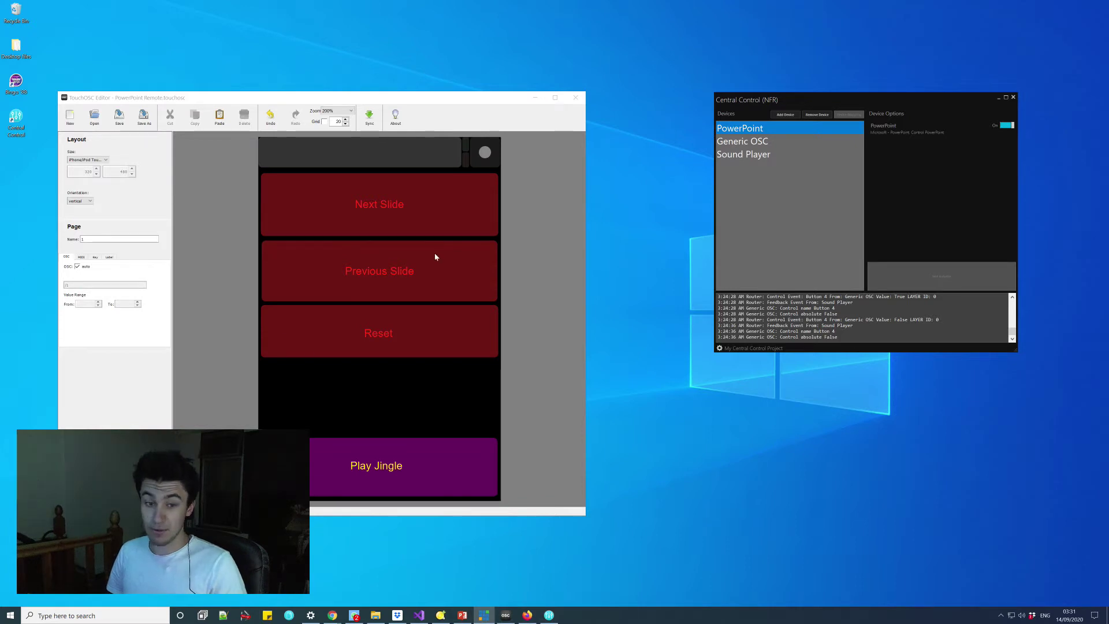
pyautogui.click(269, 232)
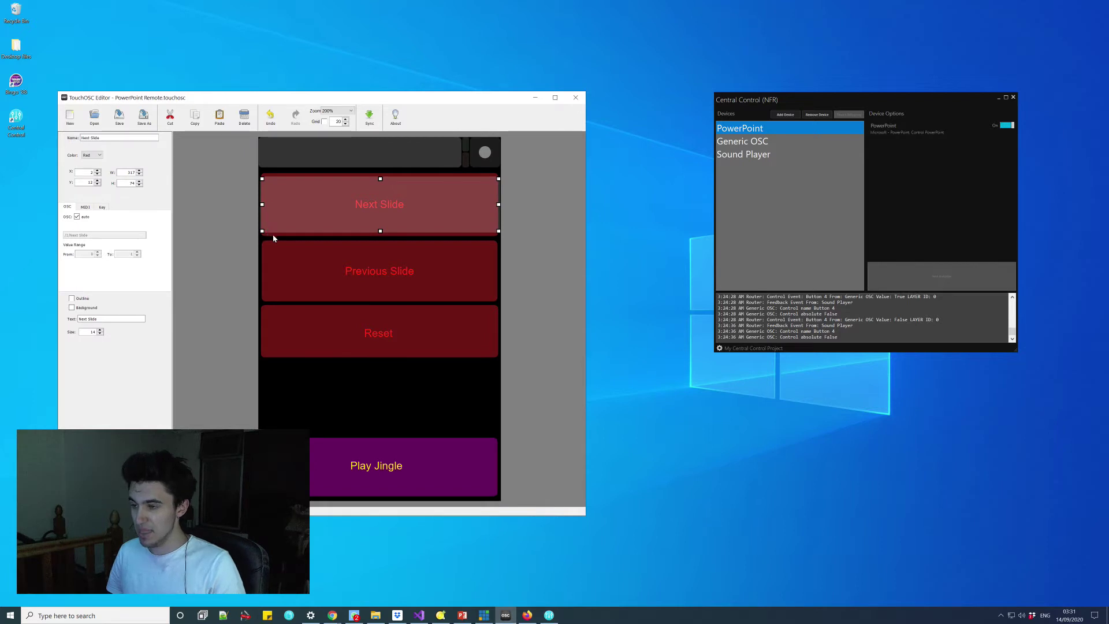
pyautogui.click(539, 484)
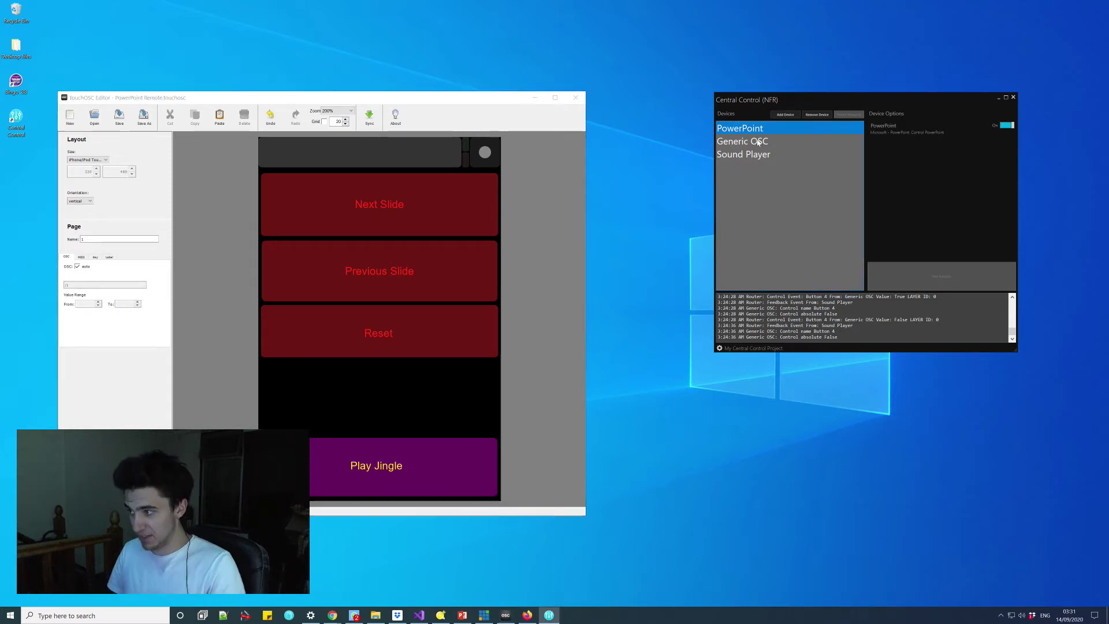
pyautogui.moveTo(803, 105); pyautogui.dragTo(755, 128)
pyautogui.click(712, 164)
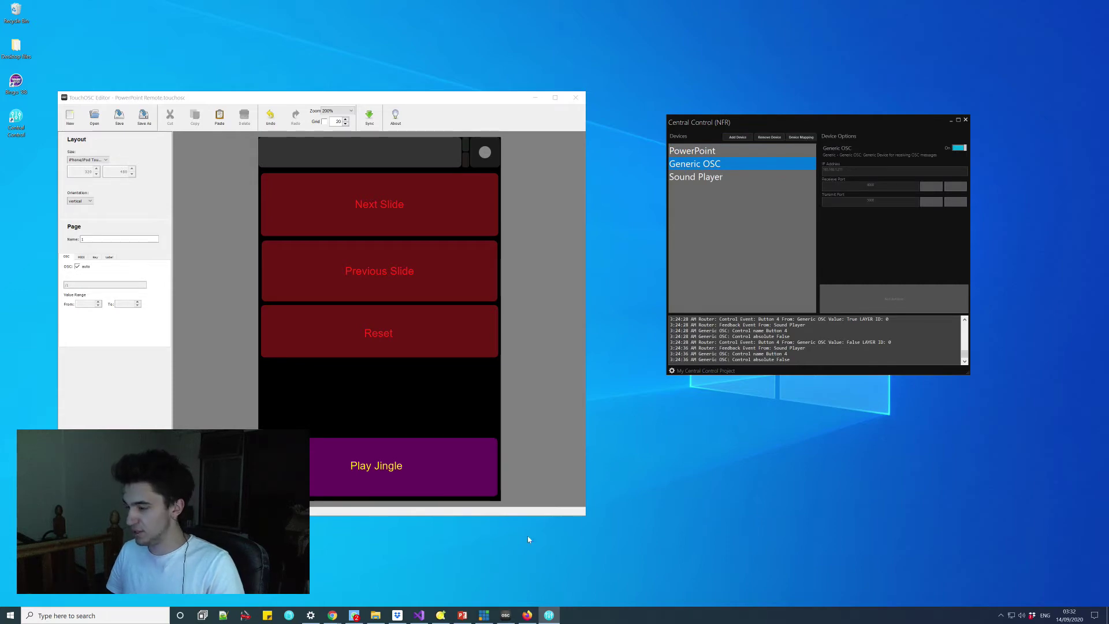
# Bring up the Central Control blog in Firefox and scroll to the Generic OSC – Addresses section
pyautogui.click(527, 616)
pyautogui.scroll(-3, 589, 418)
pyautogui.scroll(-5, 581, 454)
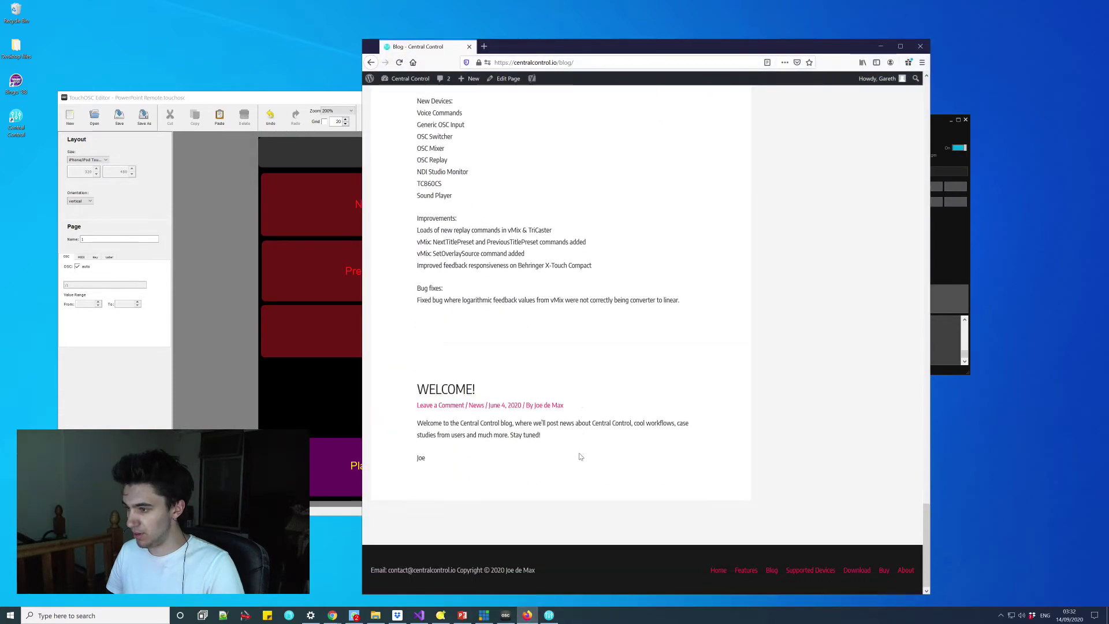
pyautogui.scroll(4, 580, 456)
pyautogui.scroll(-2, 549, 445)
pyautogui.scroll(4, 514, 428)
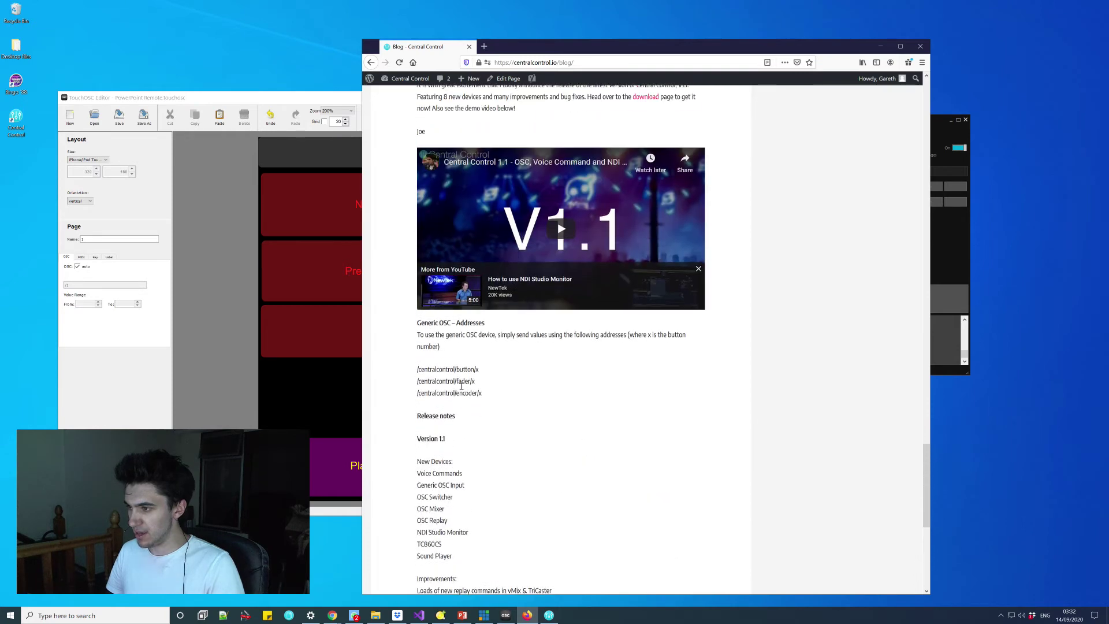
pyautogui.scroll(4, 492, 440)
pyautogui.scroll(5, 430, 456)
pyautogui.scroll(-6, 430, 456)
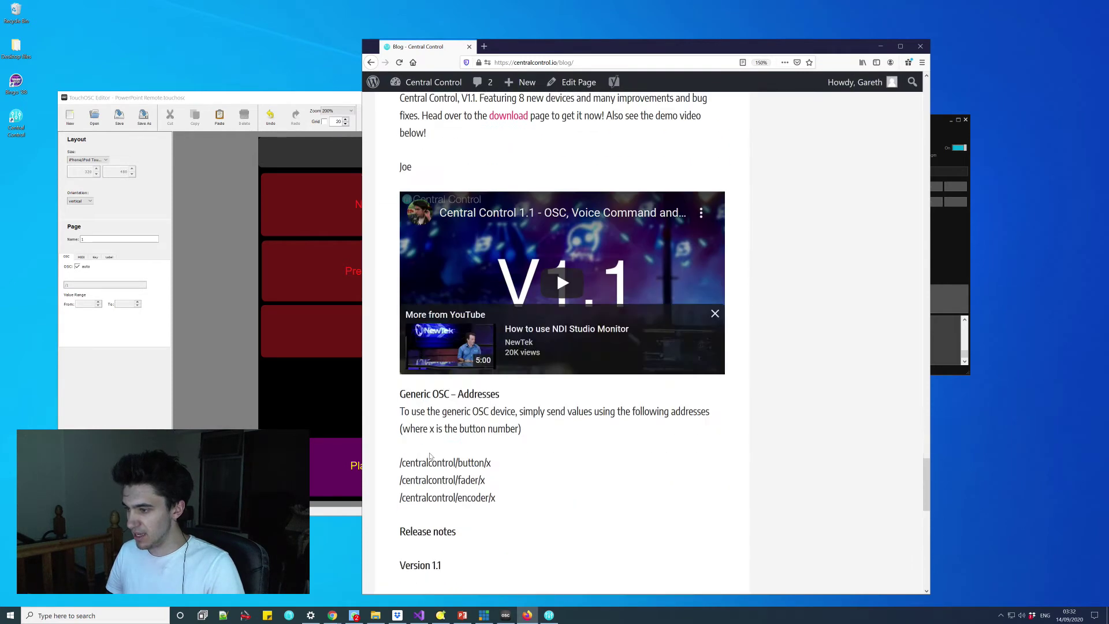
# Highlight the /centralcontrol/button/x and /centralcontrol/fader/x address lines, marking the x placeholder
pyautogui.moveTo(400, 335); pyautogui.dragTo(458, 334)
pyautogui.click(449, 348)
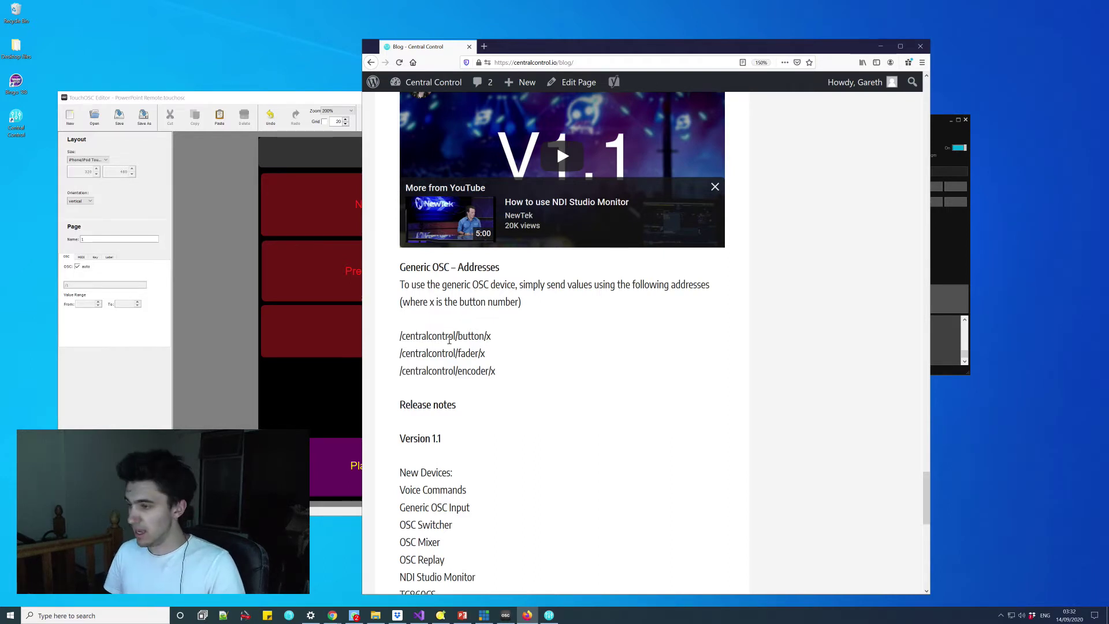
pyautogui.moveTo(485, 354); pyautogui.dragTo(486, 336)
pyautogui.click(491, 362)
pyautogui.click(488, 337)
pyautogui.click(495, 353)
pyautogui.click(483, 353)
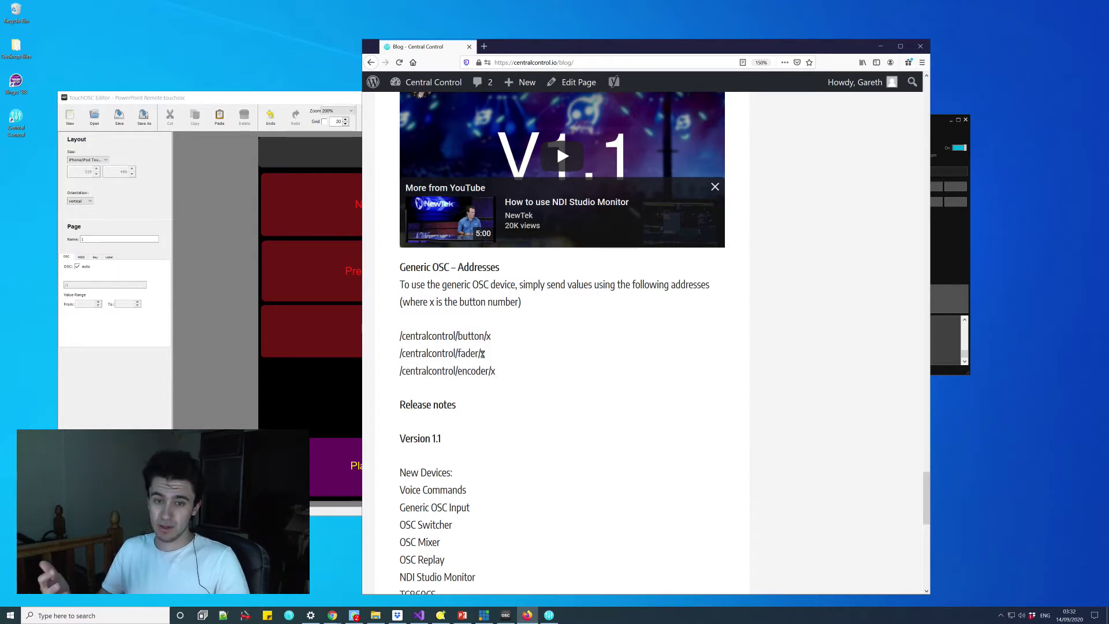
pyautogui.click(967, 247)
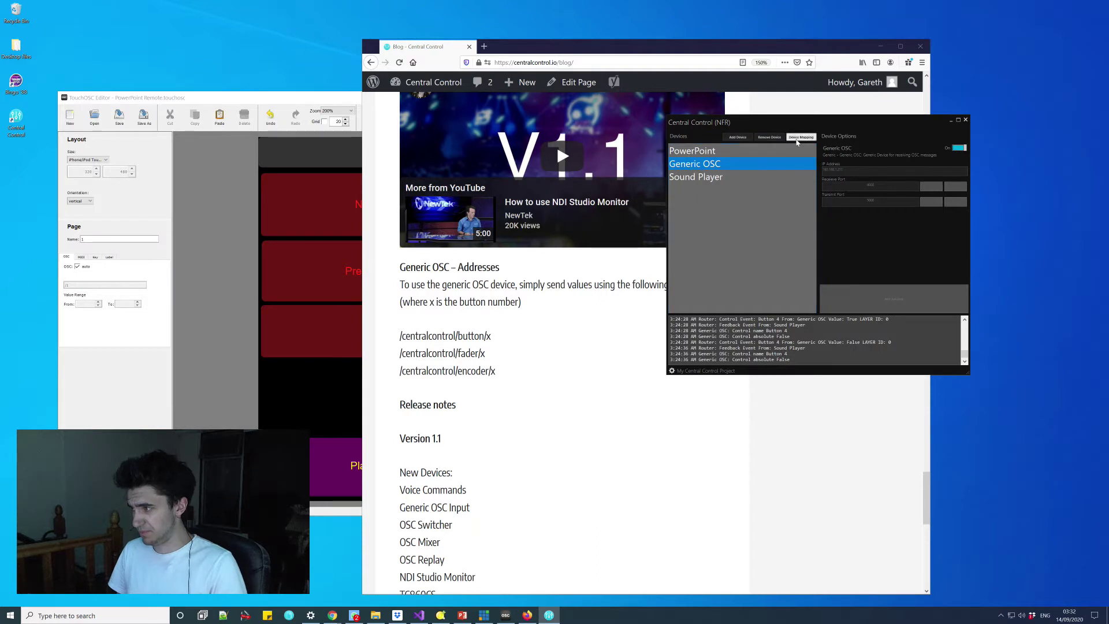
pyautogui.click(800, 138)
pyautogui.scroll(-20, 321, 218)
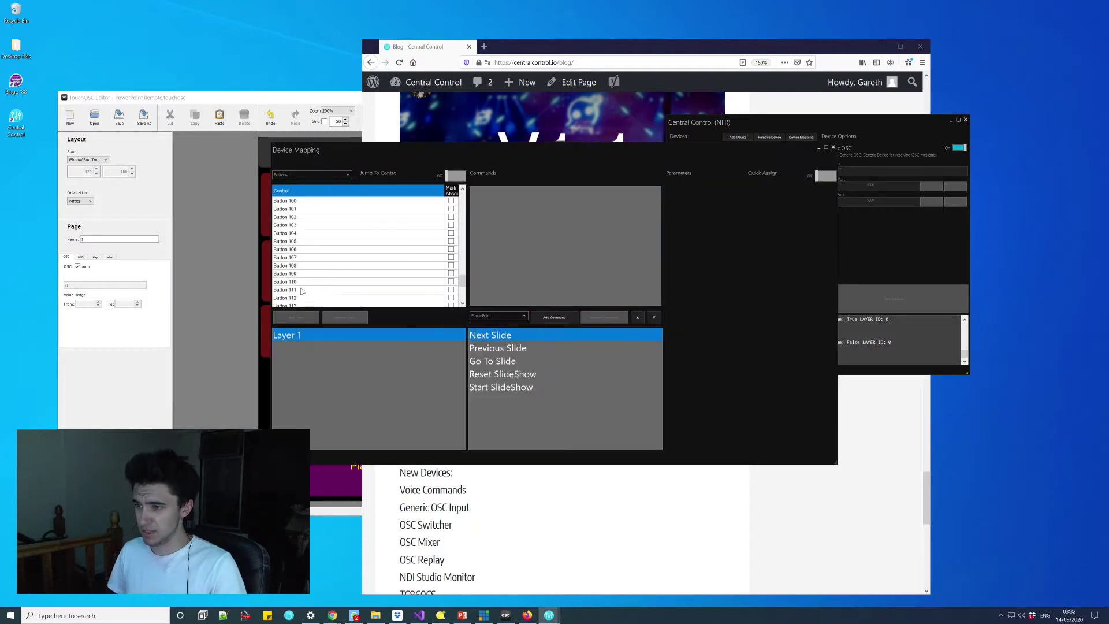
pyautogui.scroll(19, 302, 291)
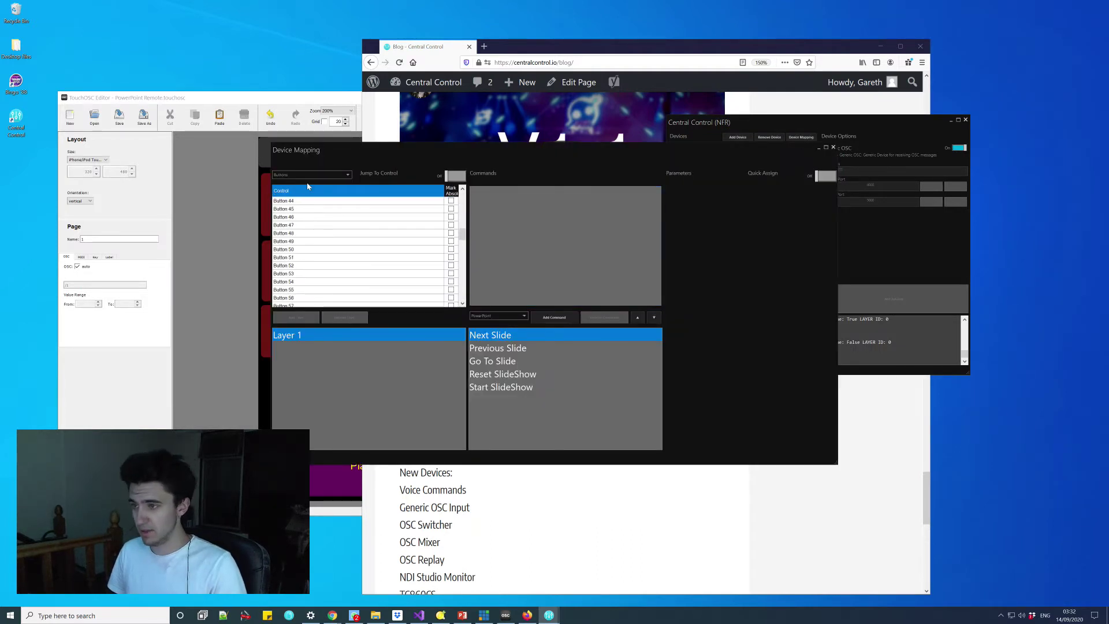
pyautogui.scroll(-1, 311, 175)
pyautogui.scroll(-17, 324, 257)
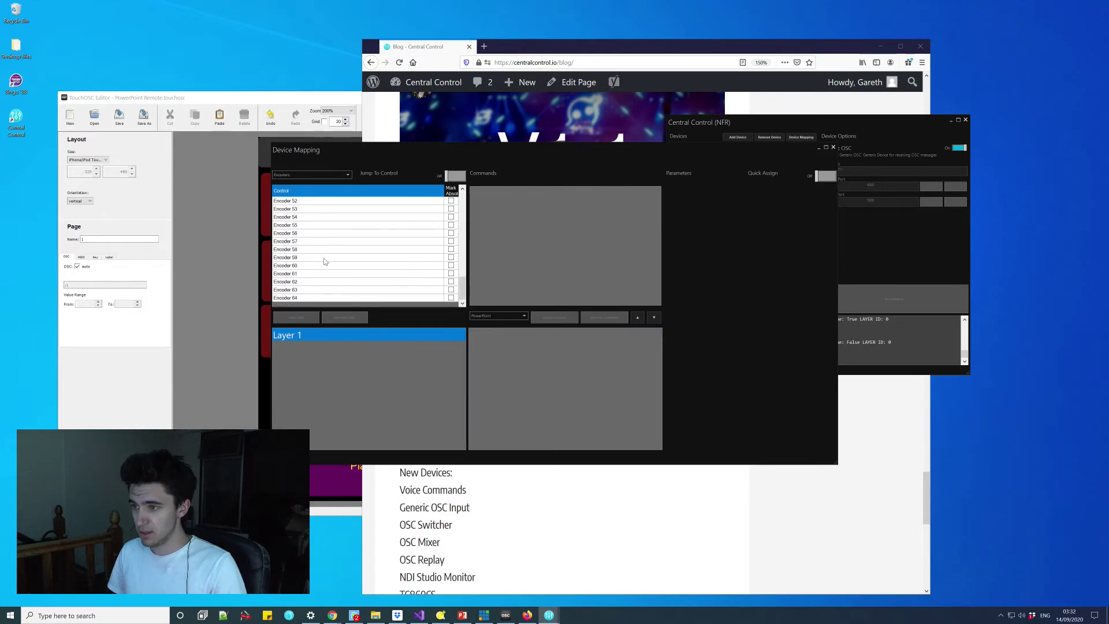
pyautogui.scroll(17, 324, 262)
pyautogui.click(833, 147)
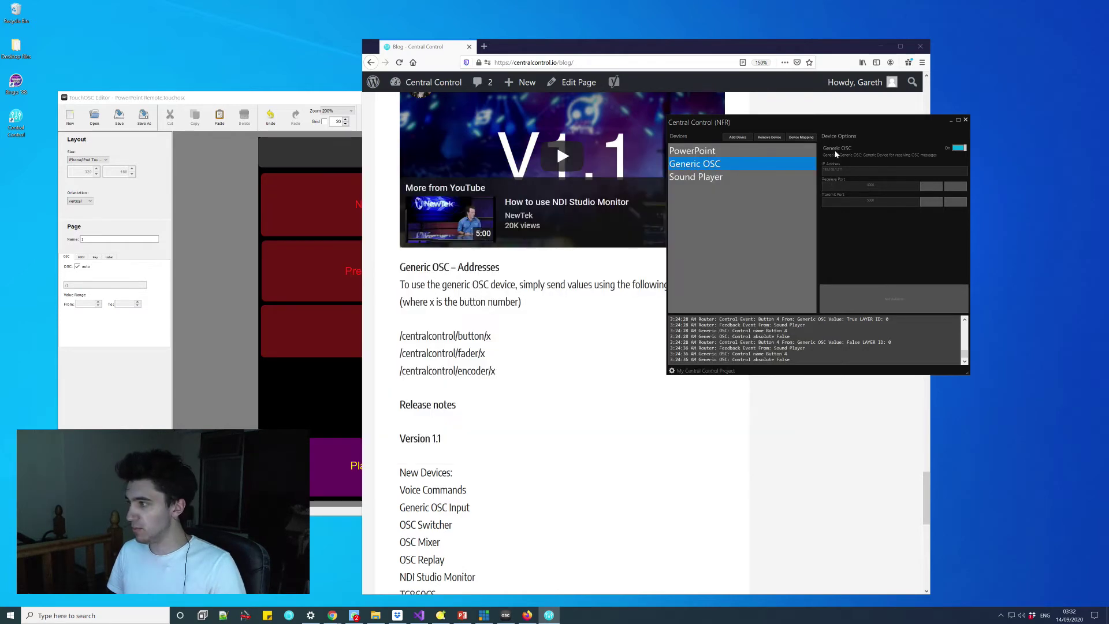
pyautogui.moveTo(820, 130); pyautogui.dragTo(688, 294)
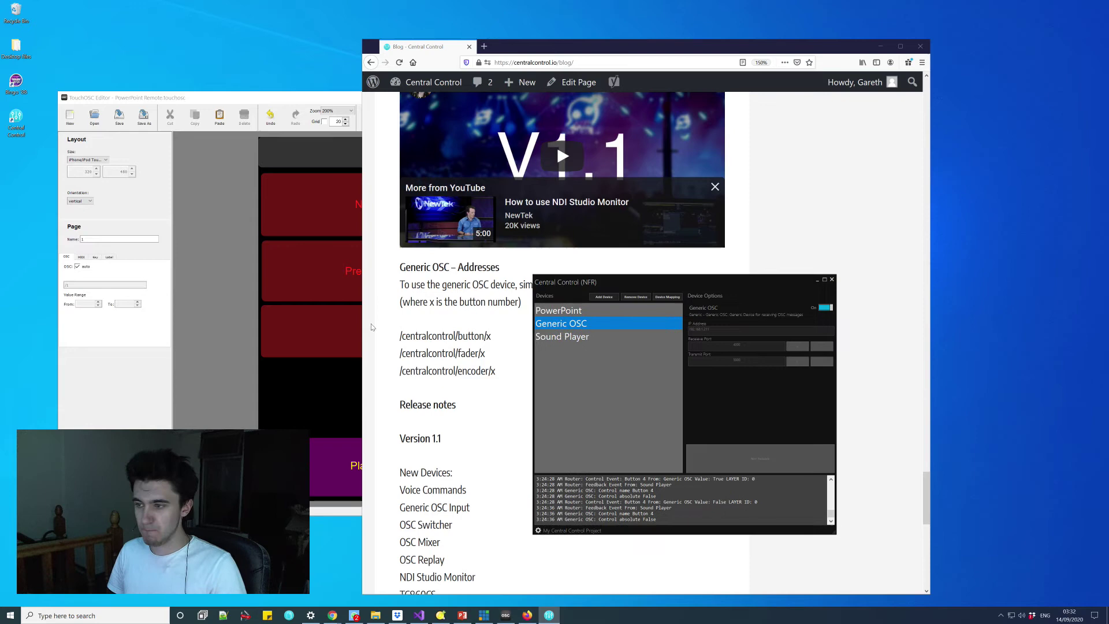
# Check the OSC addresses of Next Slide, Previous Slide, Reset and Play Jingle, then start Sync
pyautogui.click(270, 233)
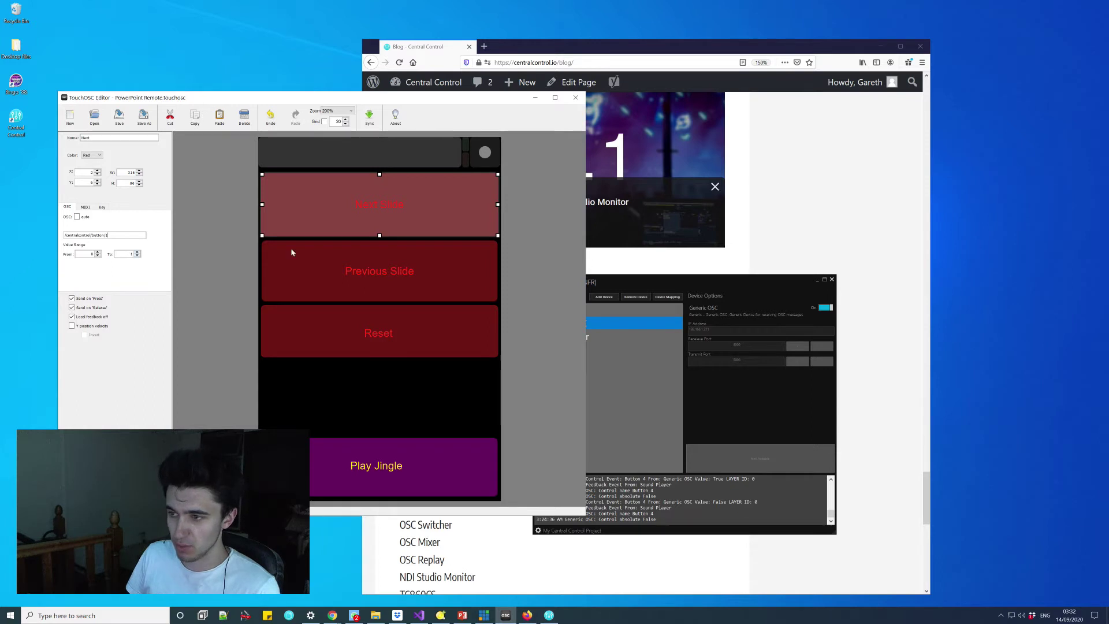
pyautogui.click(276, 296)
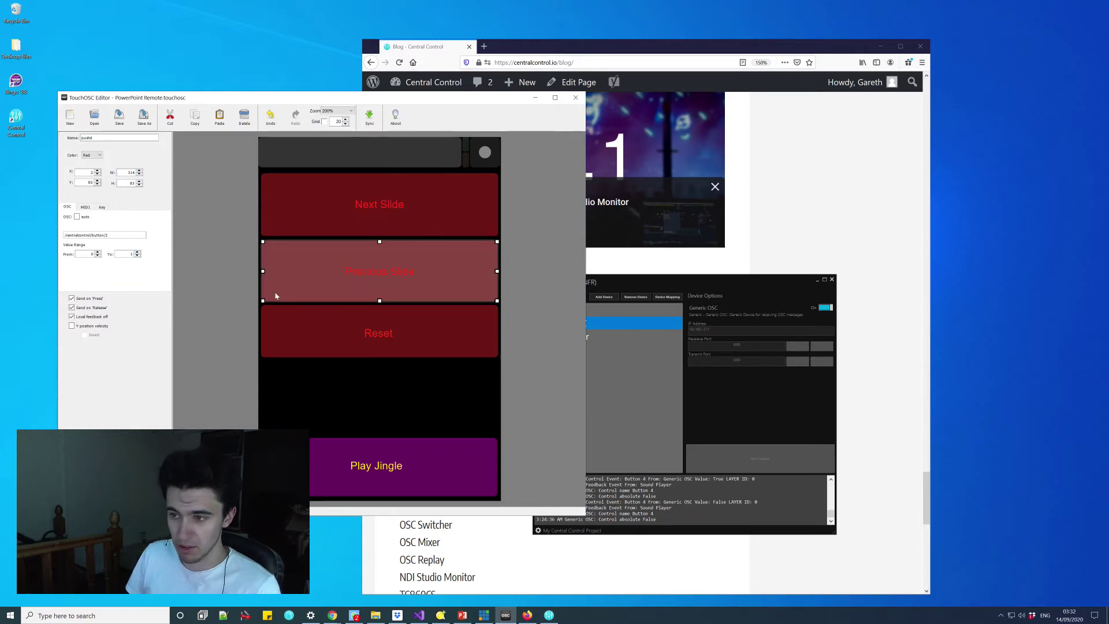
pyautogui.click(265, 350)
pyautogui.click(258, 356)
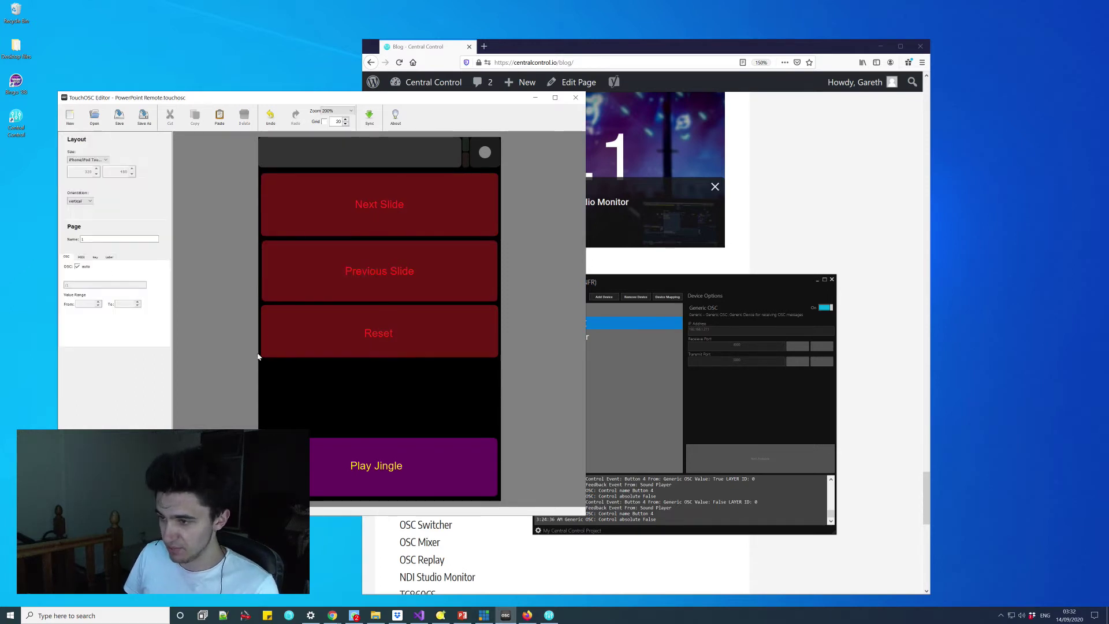
pyautogui.click(264, 355)
pyautogui.click(318, 447)
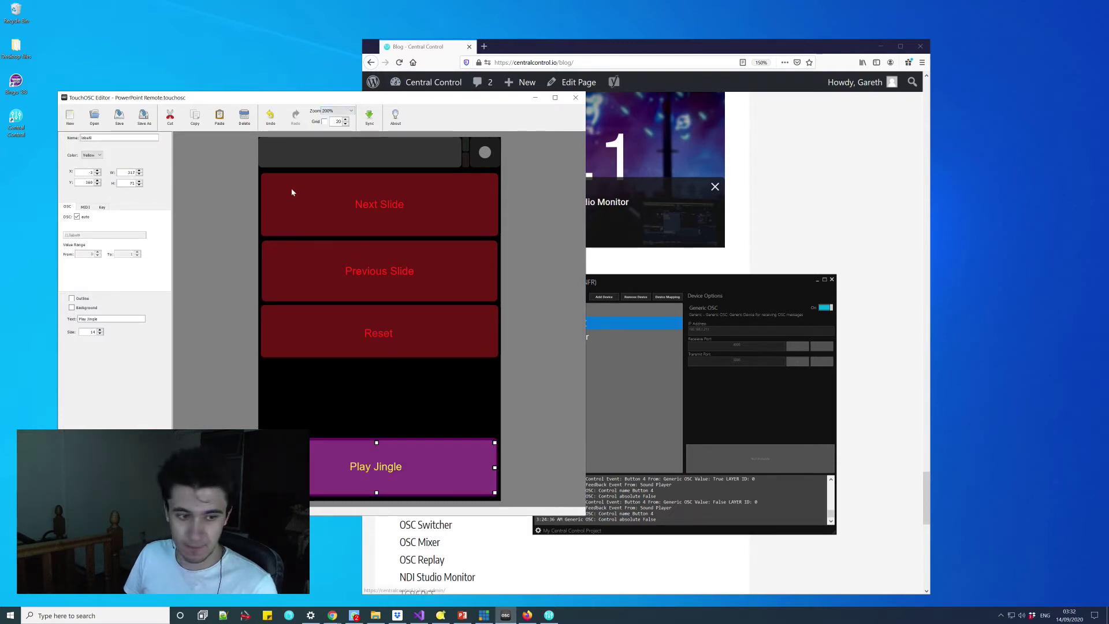
pyautogui.click(369, 118)
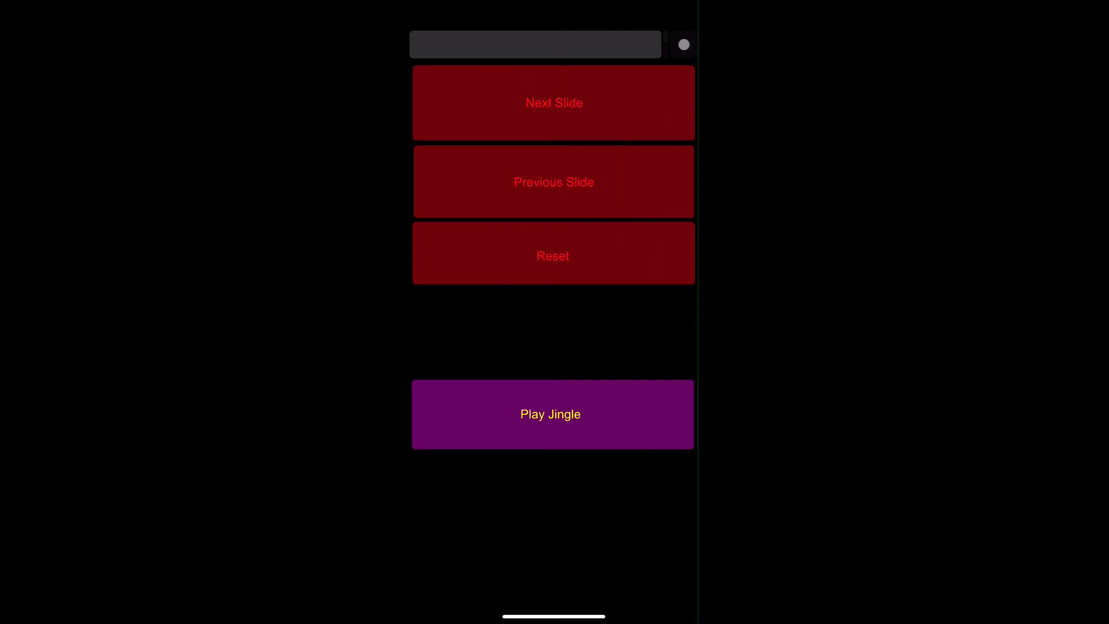
# On the phone, add PowerPoint Remote from the computer's editor, overwriting the old copy, and display it
pyautogui.click(684, 44)
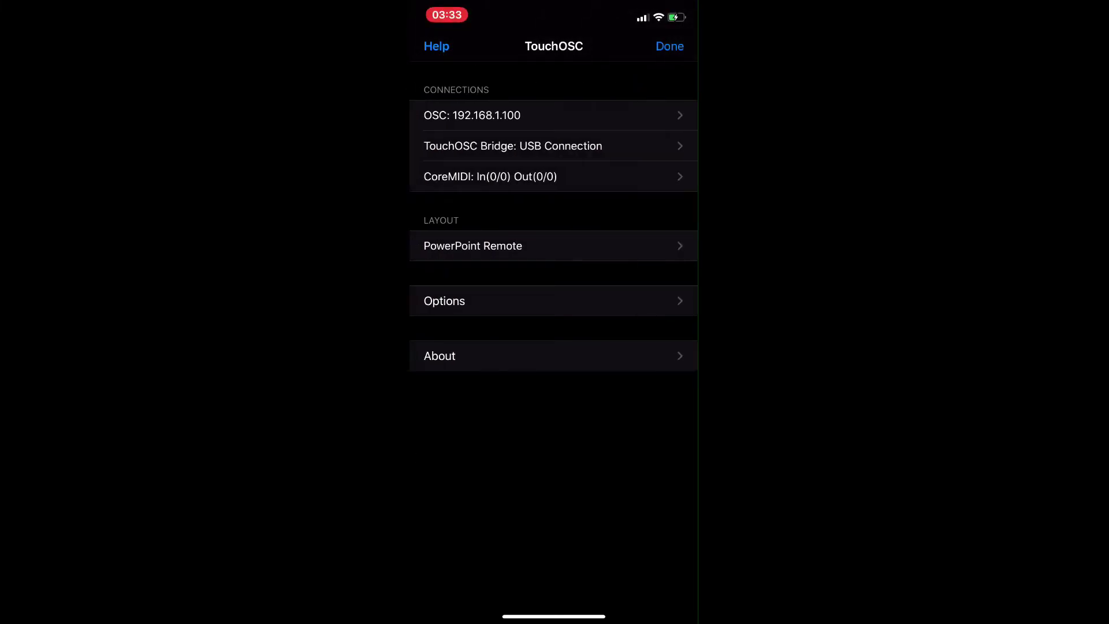
pyautogui.click(473, 246)
pyautogui.click(439, 98)
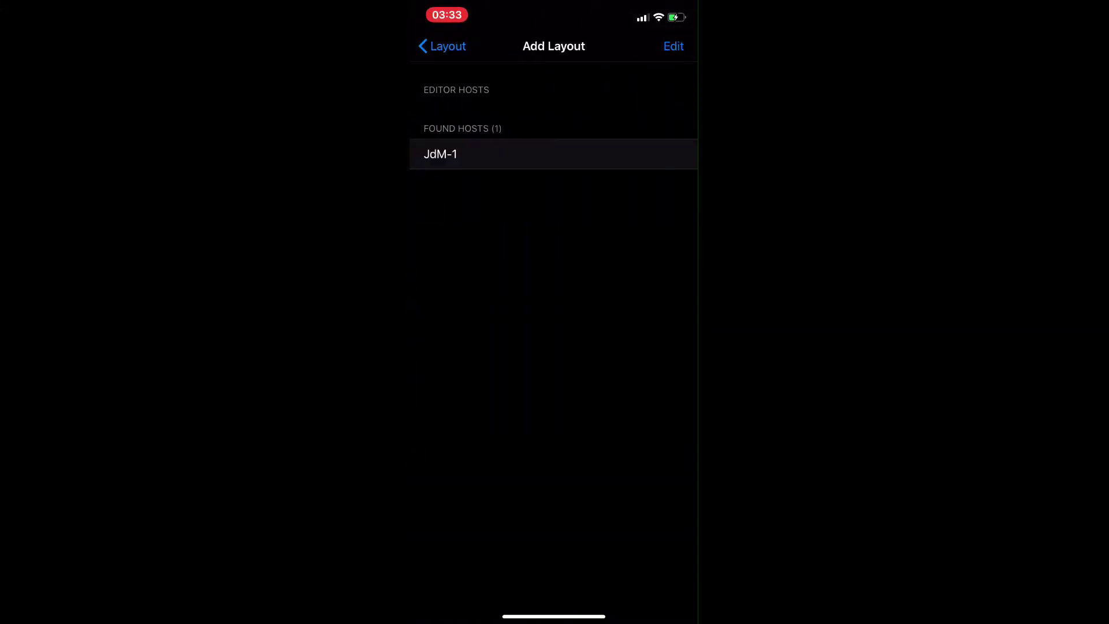
pyautogui.click(440, 154)
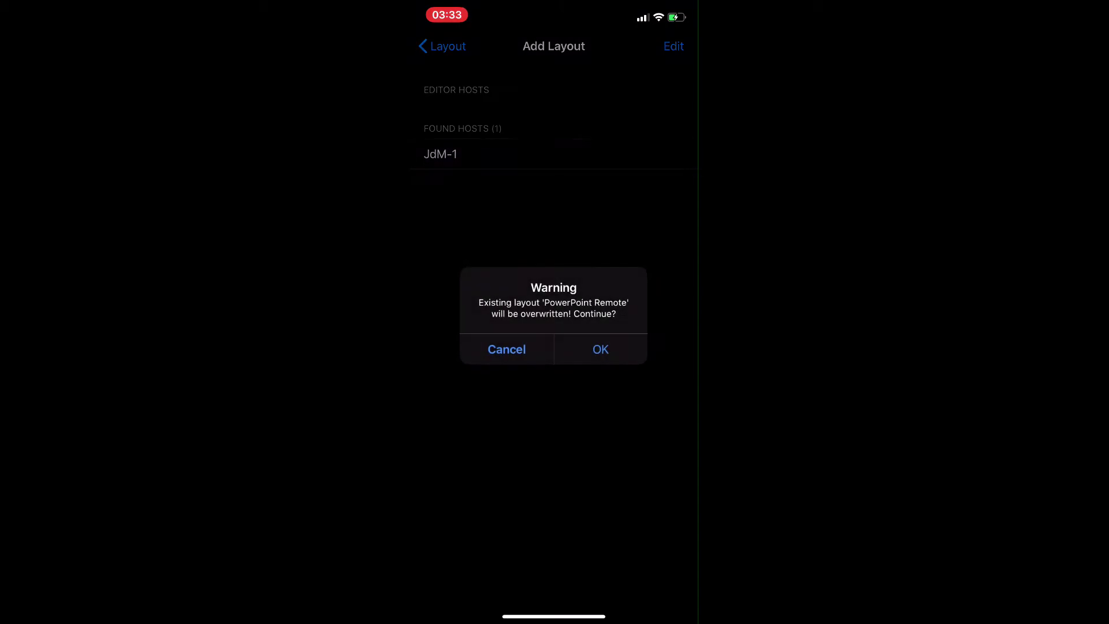
pyautogui.click(600, 349)
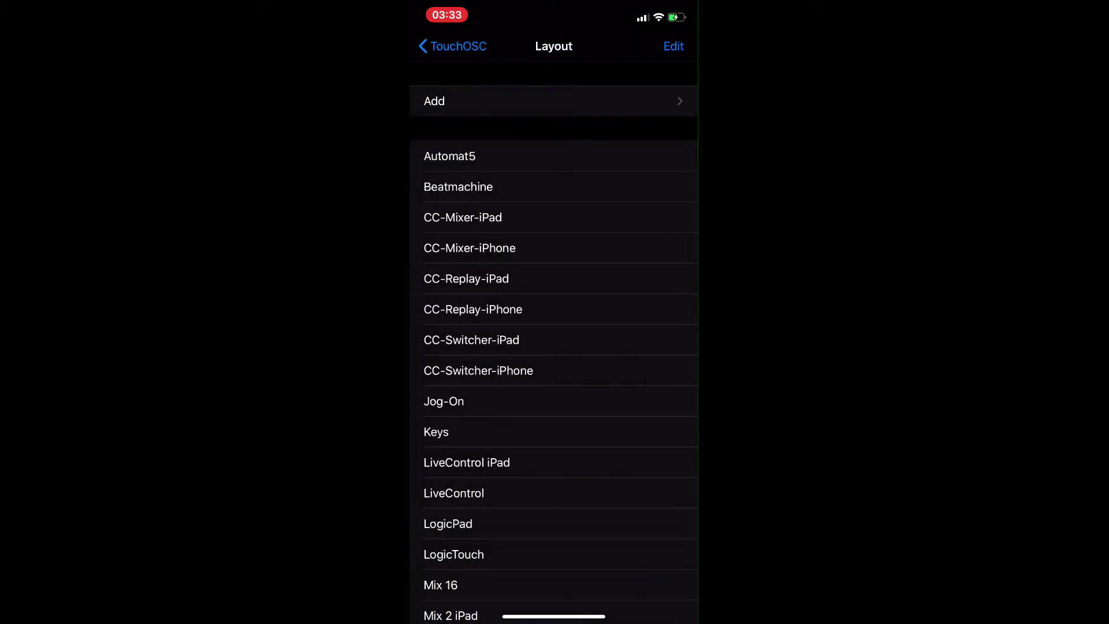
pyautogui.click(446, 45)
pyautogui.click(670, 45)
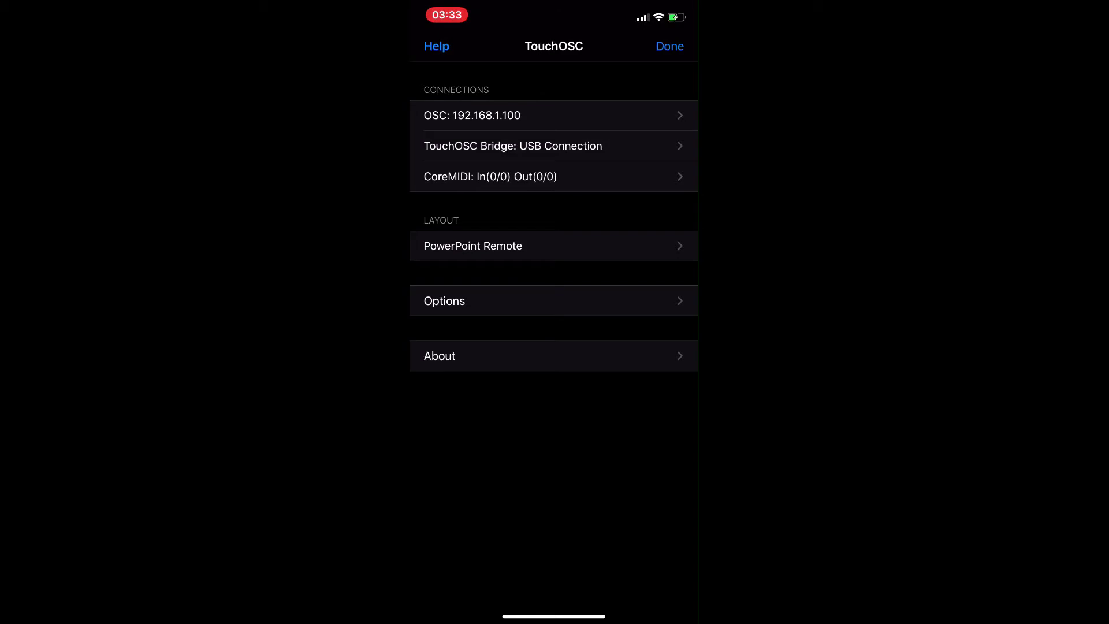
# Open the OSC row under Connections to view the host, ports and local IP address
pyautogui.click(520, 115)
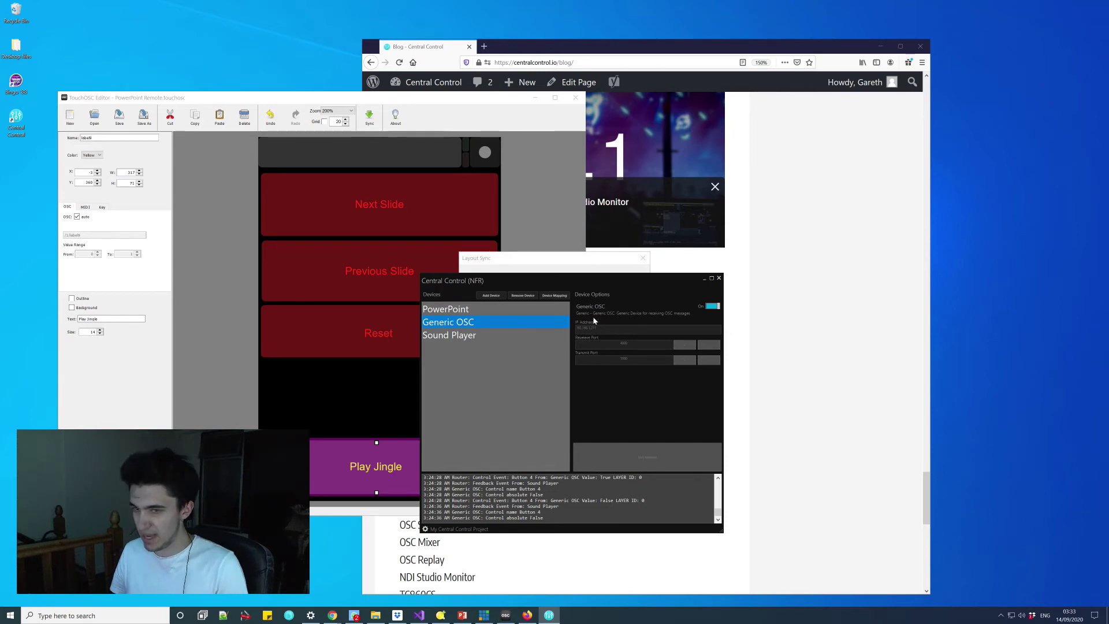
# In Central Control, select the Generic OSC device and bring up its Device Mapping window
pyautogui.moveTo(520, 281); pyautogui.dragTo(507, 310)
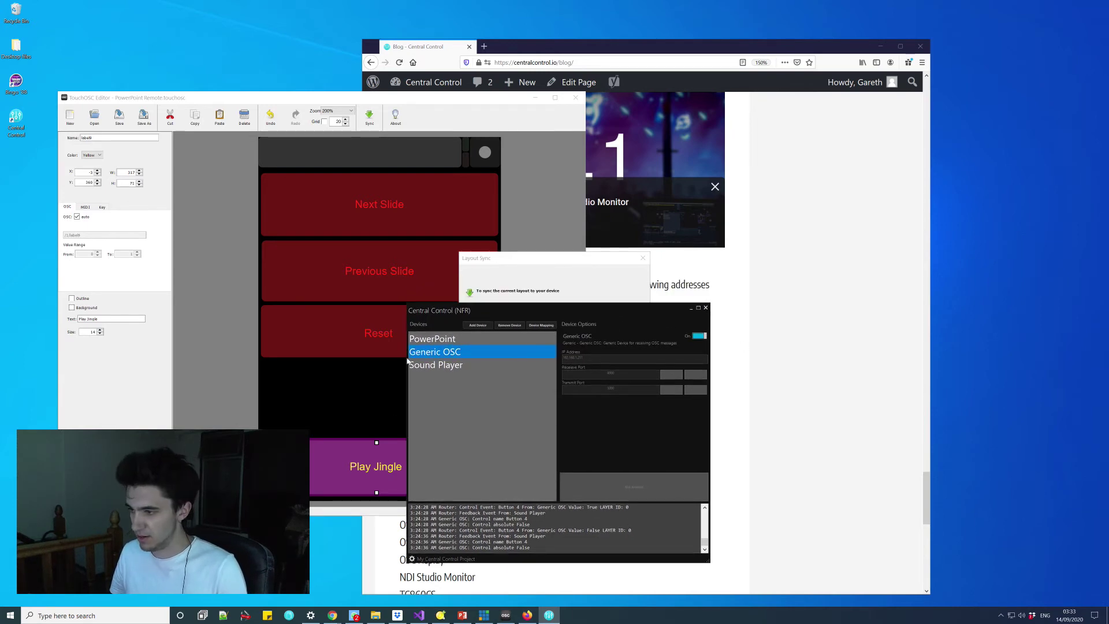
pyautogui.click(439, 340)
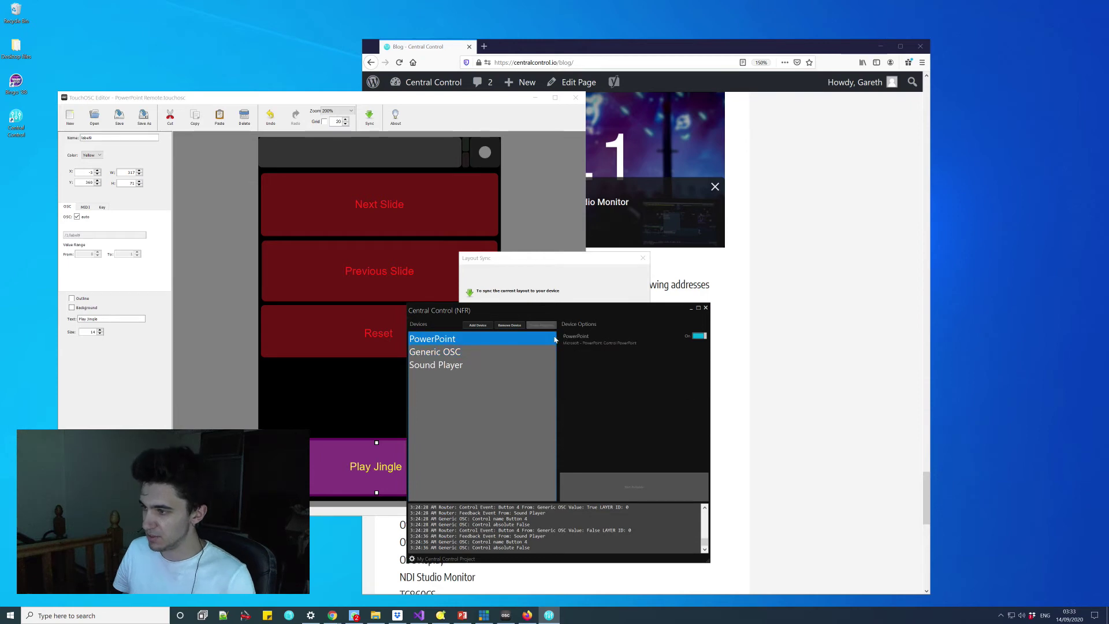
pyautogui.click(490, 352)
pyautogui.click(542, 326)
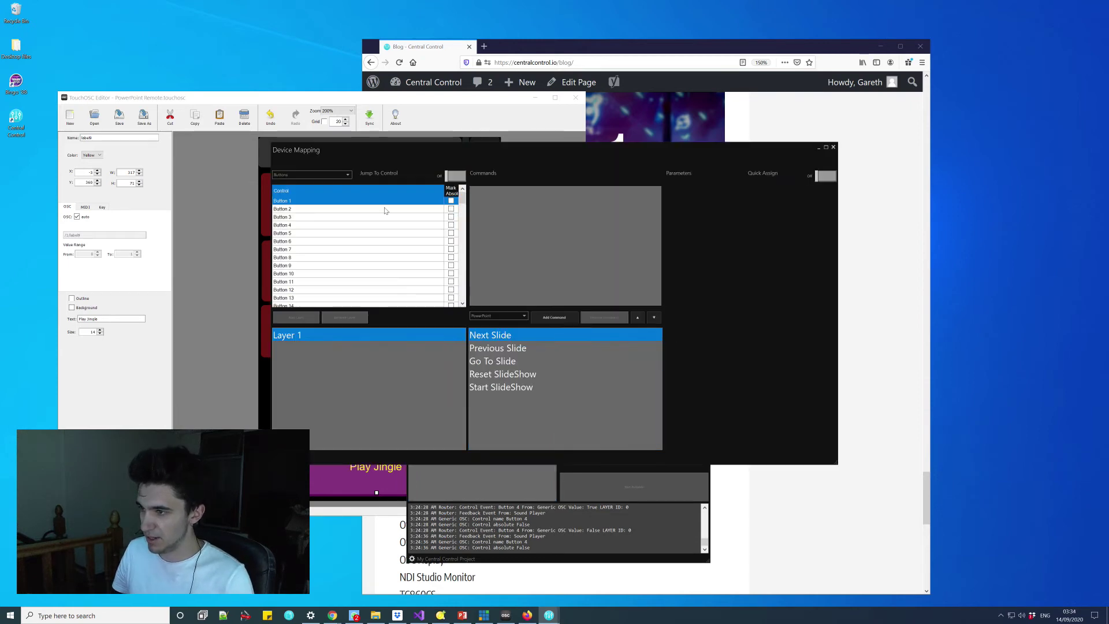
pyautogui.moveTo(366, 160); pyautogui.dragTo(403, 156)
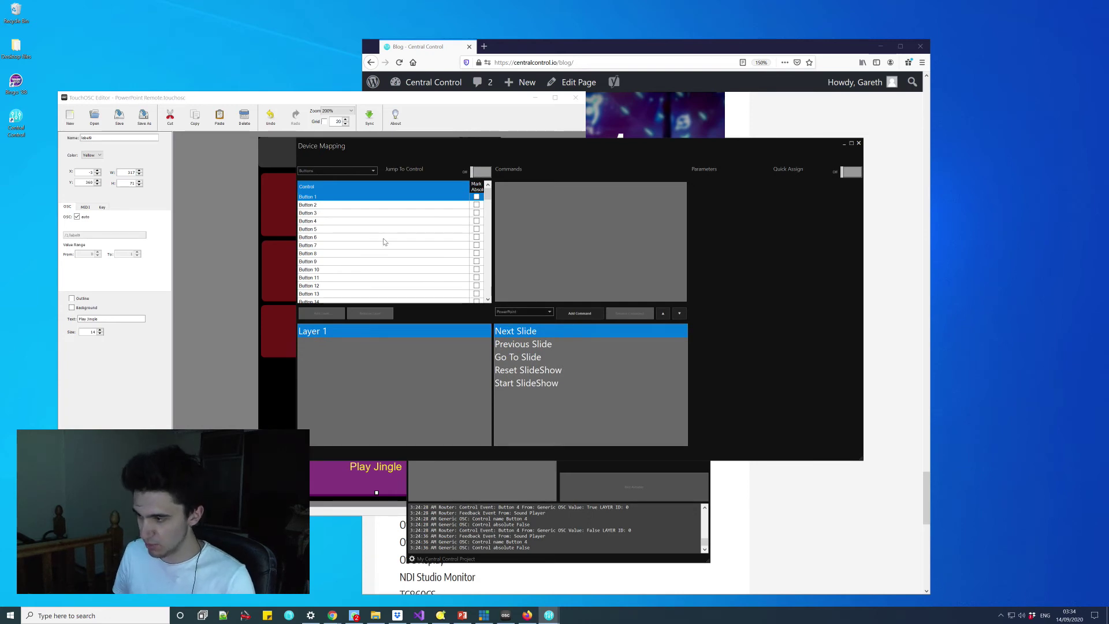
# Map Buttons 1–3 to Next Slide, Previous Slide and Reset SlideShow; check Button 4's Play Sound
pyautogui.click(578, 313)
pyautogui.click(320, 206)
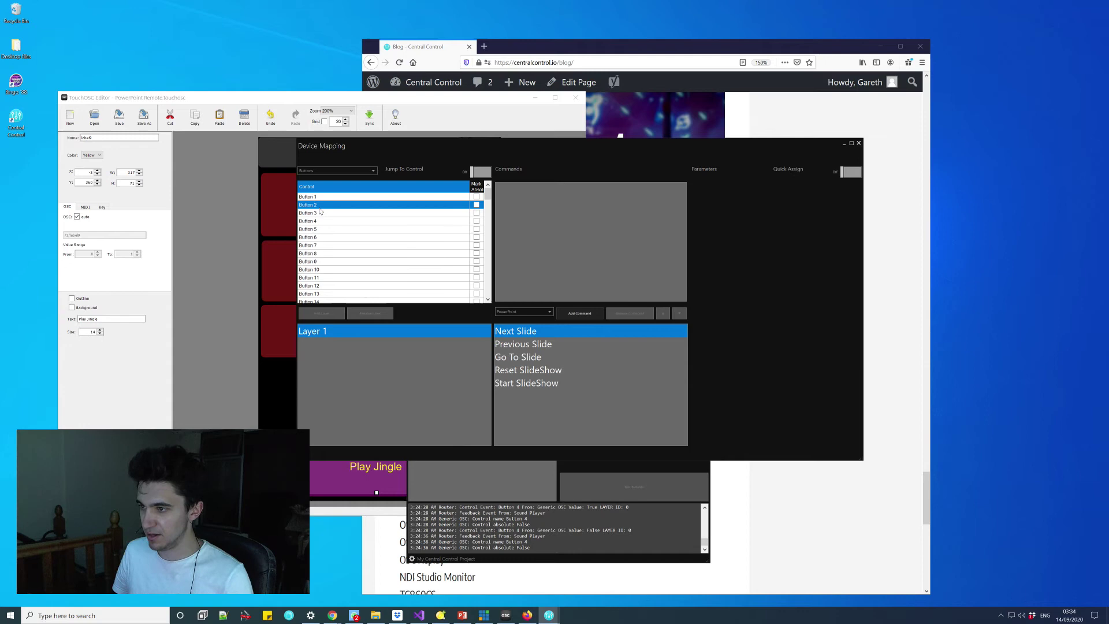
pyautogui.click(569, 345)
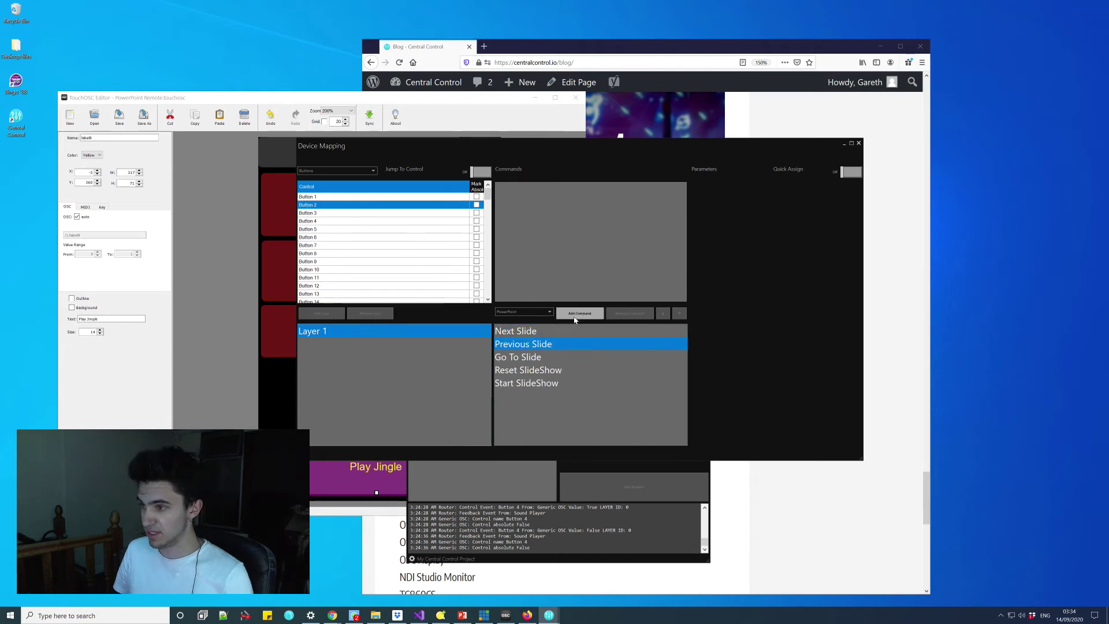
pyautogui.click(578, 314)
pyautogui.click(368, 213)
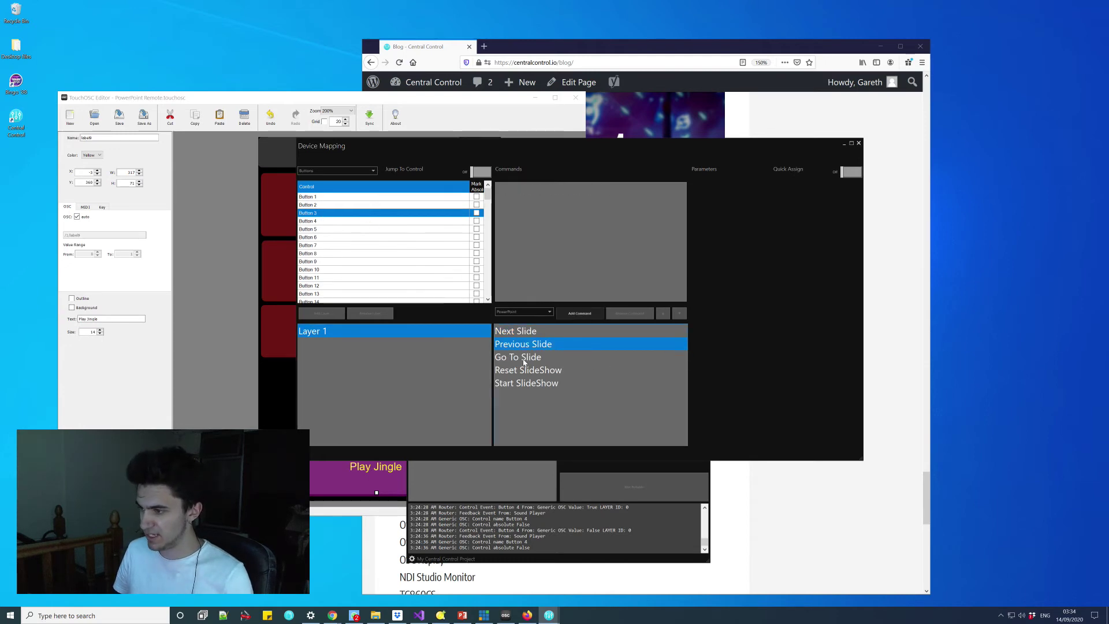
pyautogui.click(525, 358)
pyautogui.click(532, 379)
pyautogui.click(529, 371)
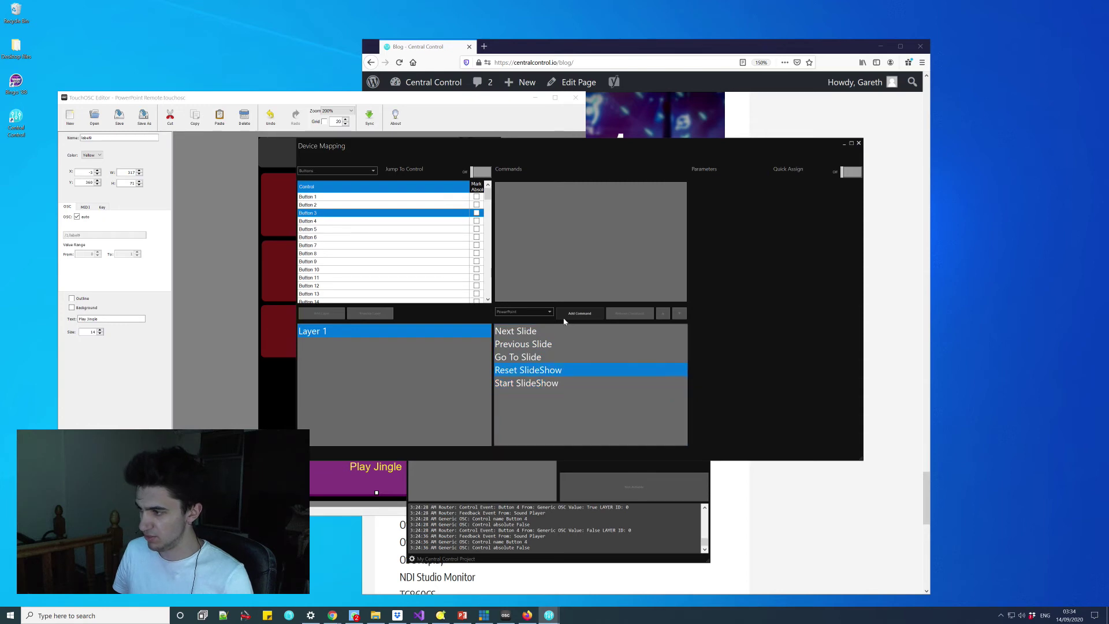
pyautogui.click(578, 313)
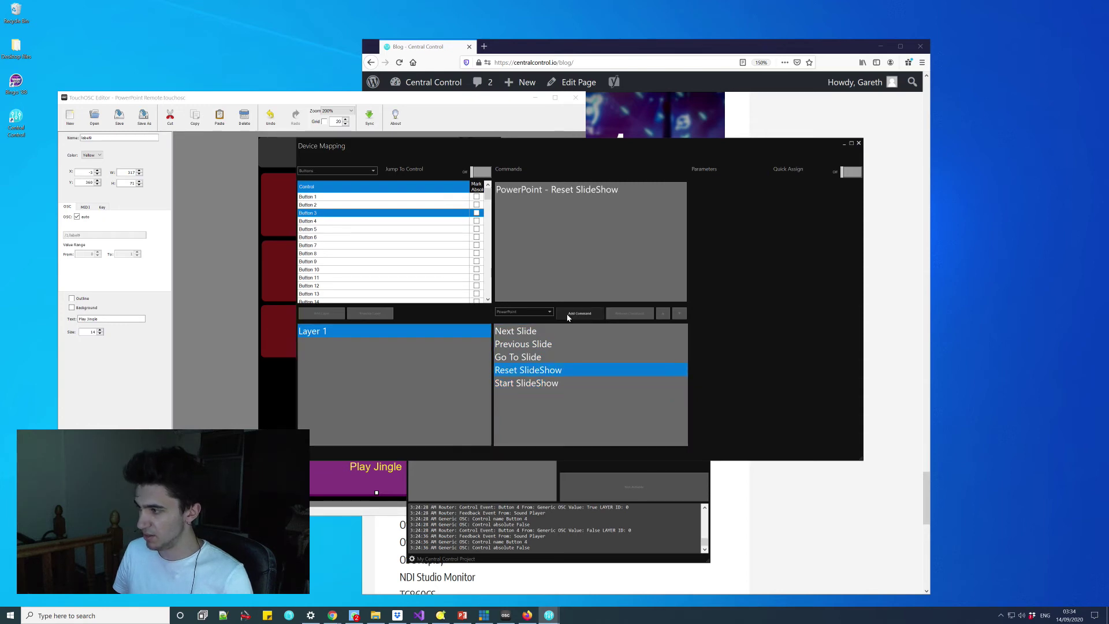
pyautogui.click(367, 222)
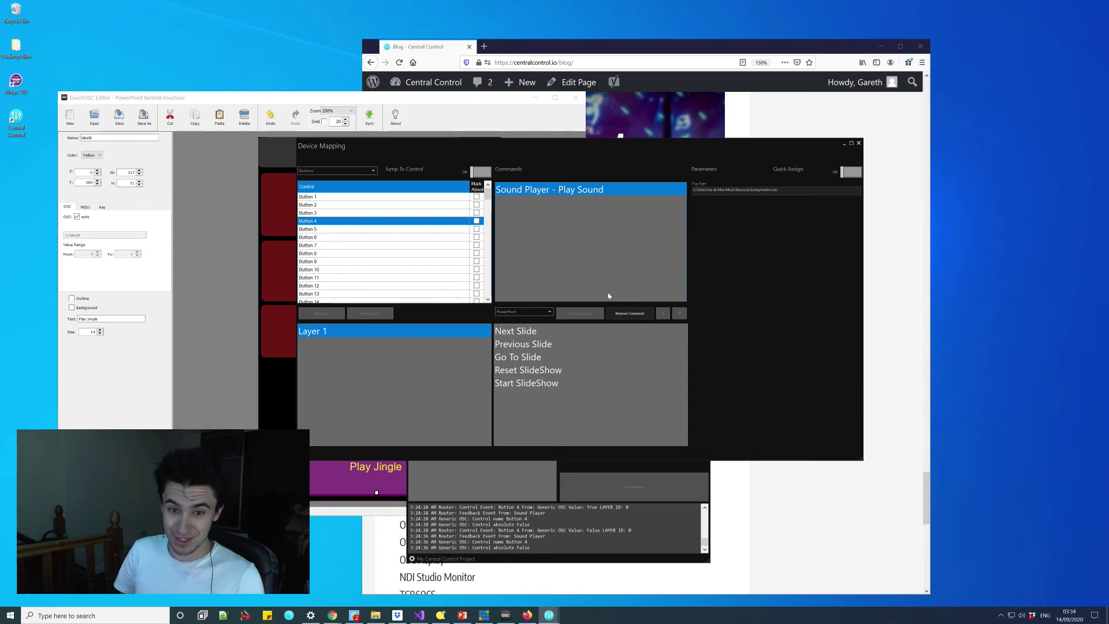
# Close Device Mapping and the Layout Sync notice, arrange the windows, and start the Boney M show with F5
pyautogui.click(860, 143)
pyautogui.rightClick(688, 289)
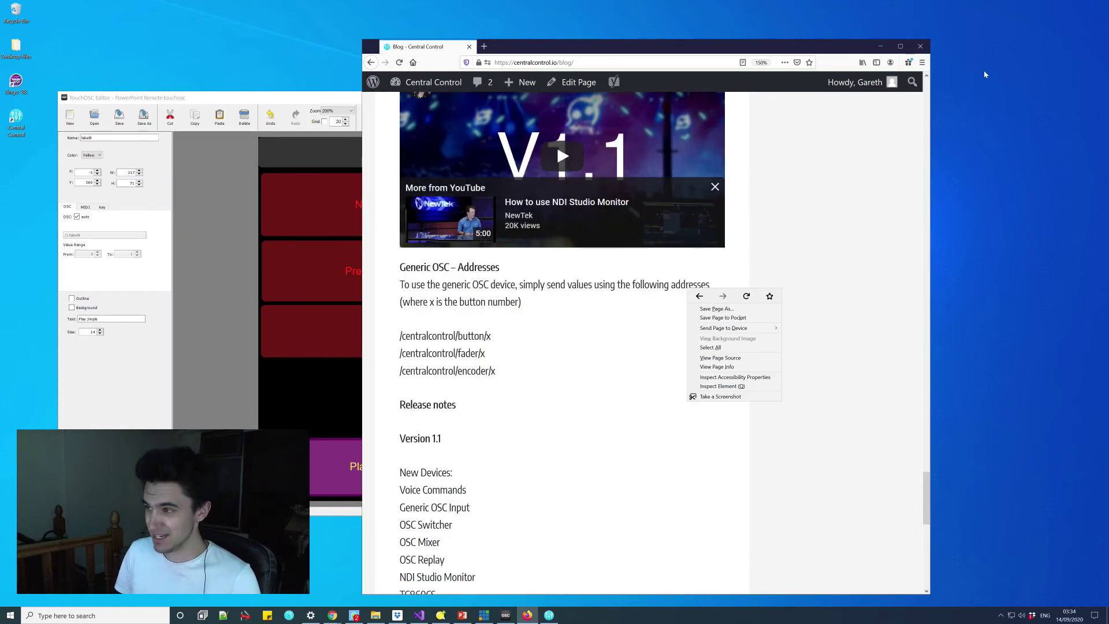
pyautogui.click(880, 47)
pyautogui.click(648, 273)
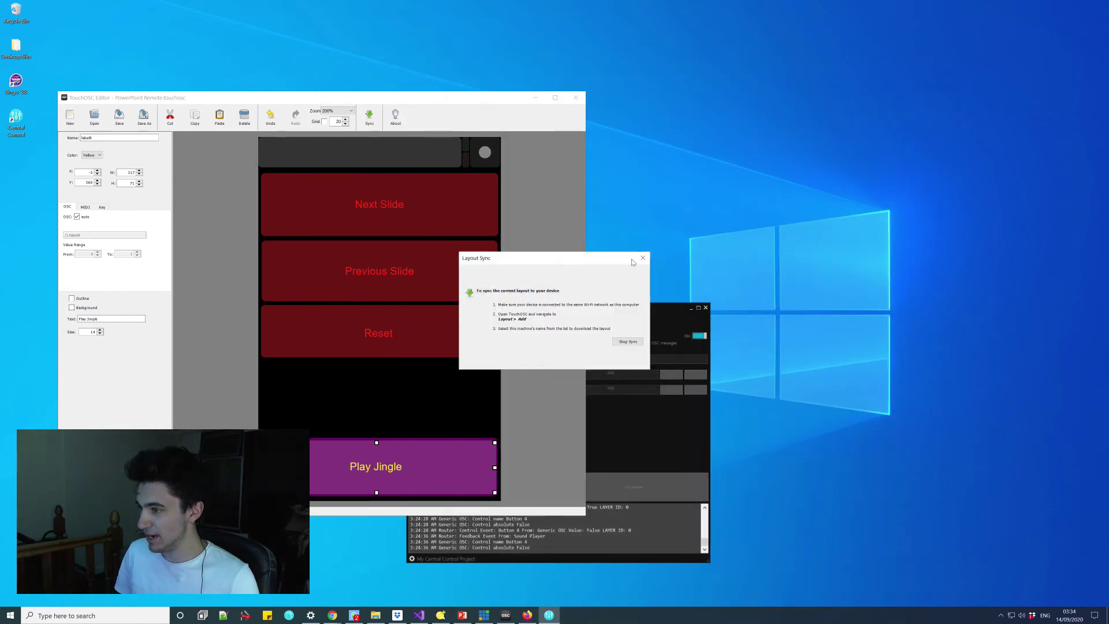
pyautogui.click(644, 258)
pyautogui.moveTo(649, 305); pyautogui.dragTo(876, 135)
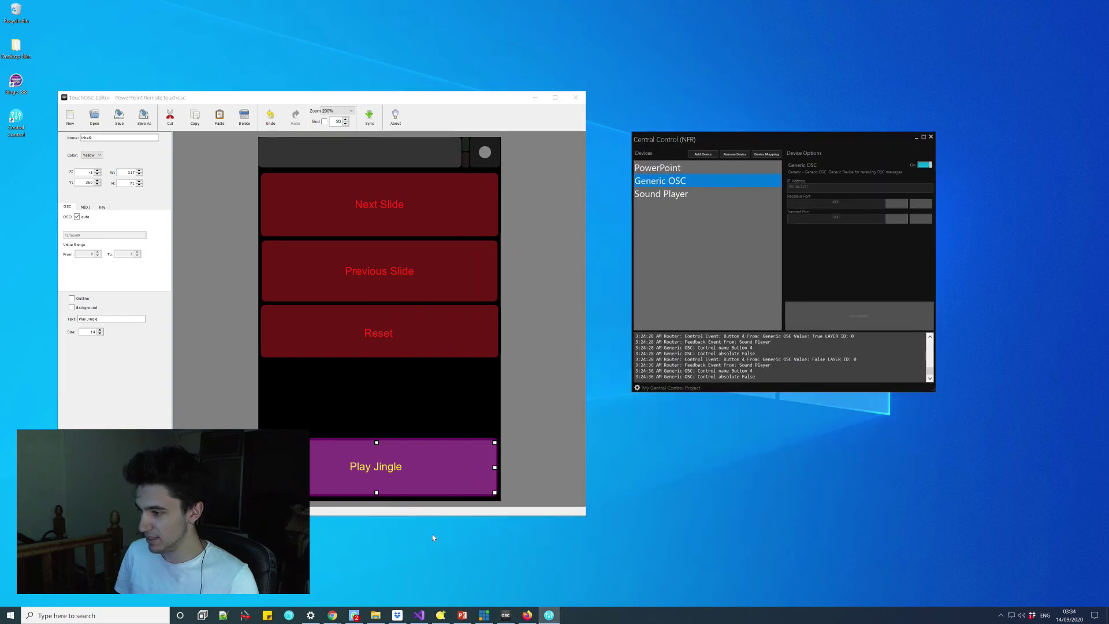
pyautogui.moveTo(392, 242); pyautogui.dragTo(372, 101)
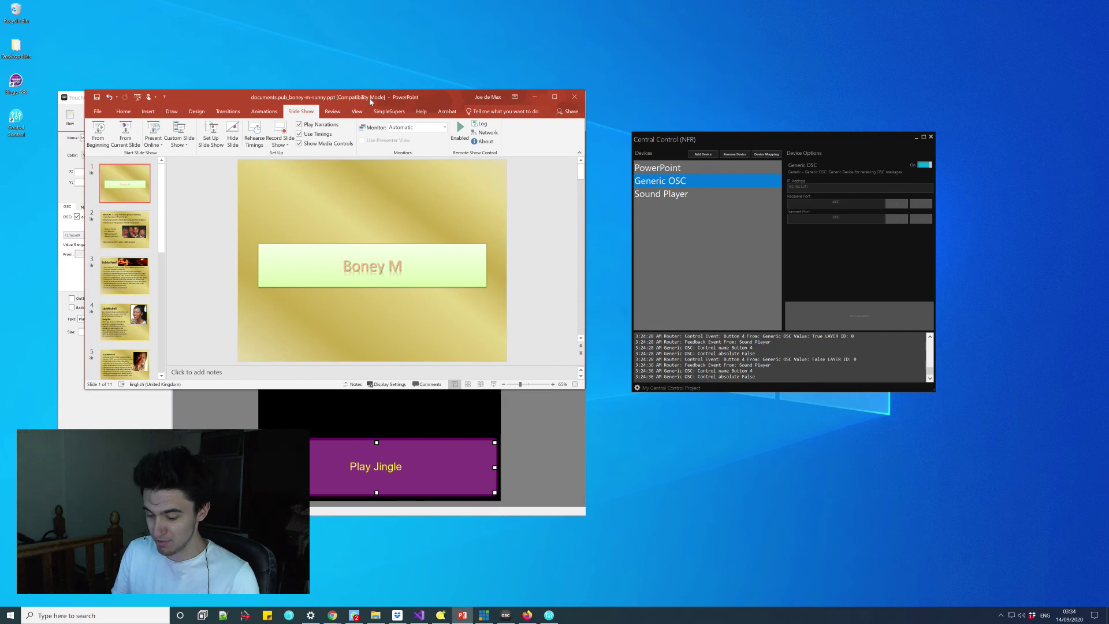
pyautogui.press('F5')
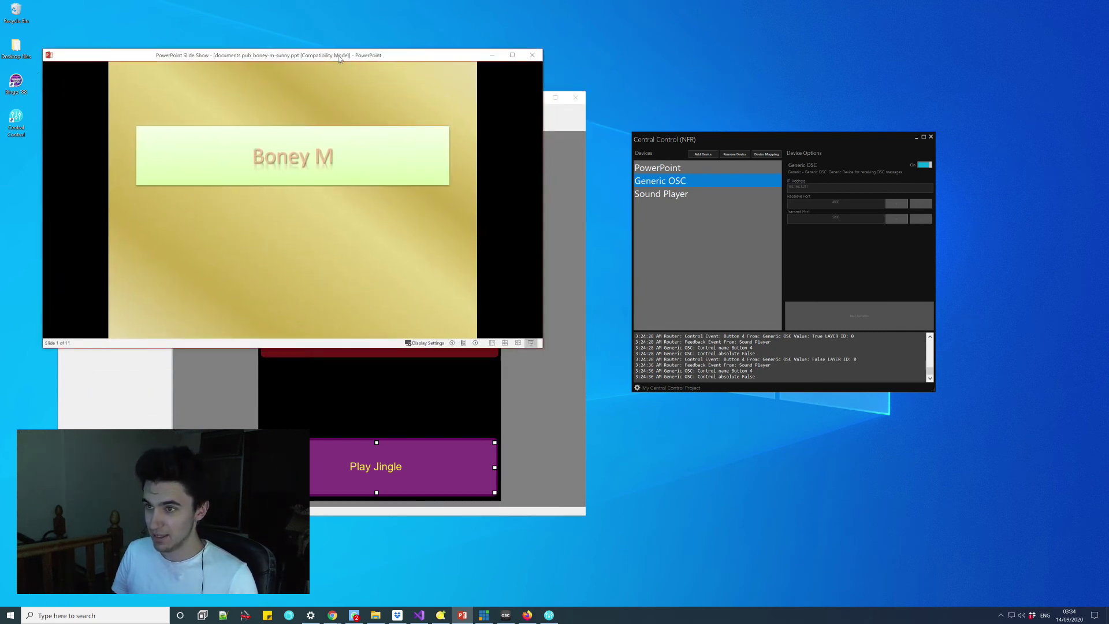
# Move and enlarge the slide show window, then advance to slide 3
pyautogui.moveTo(339, 58); pyautogui.dragTo(326, 32)
pyautogui.moveTo(536, 325); pyautogui.dragTo(598, 420)
pyautogui.press('Right')
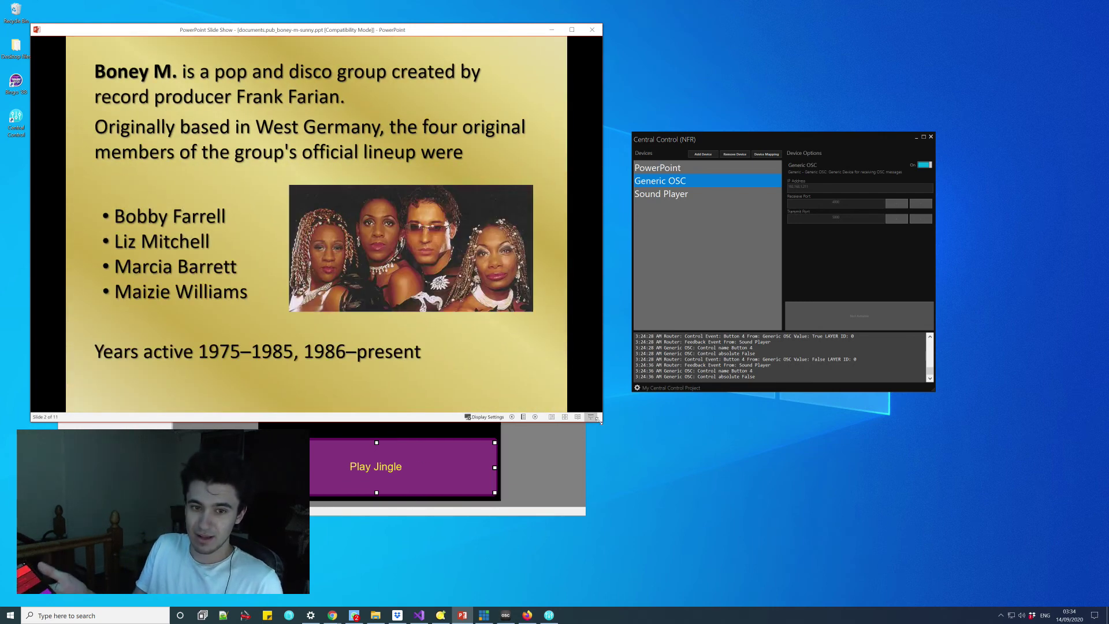
pyautogui.press('Right')
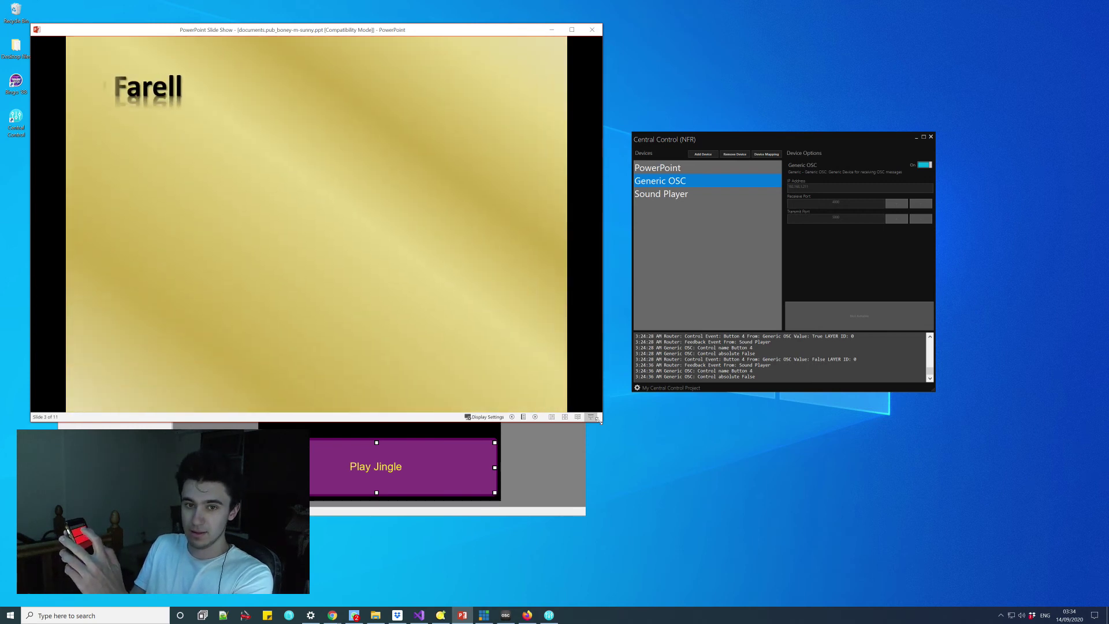
# Step back to slide 2, forward to slide 4, then back to the title slide
pyautogui.press('Left')
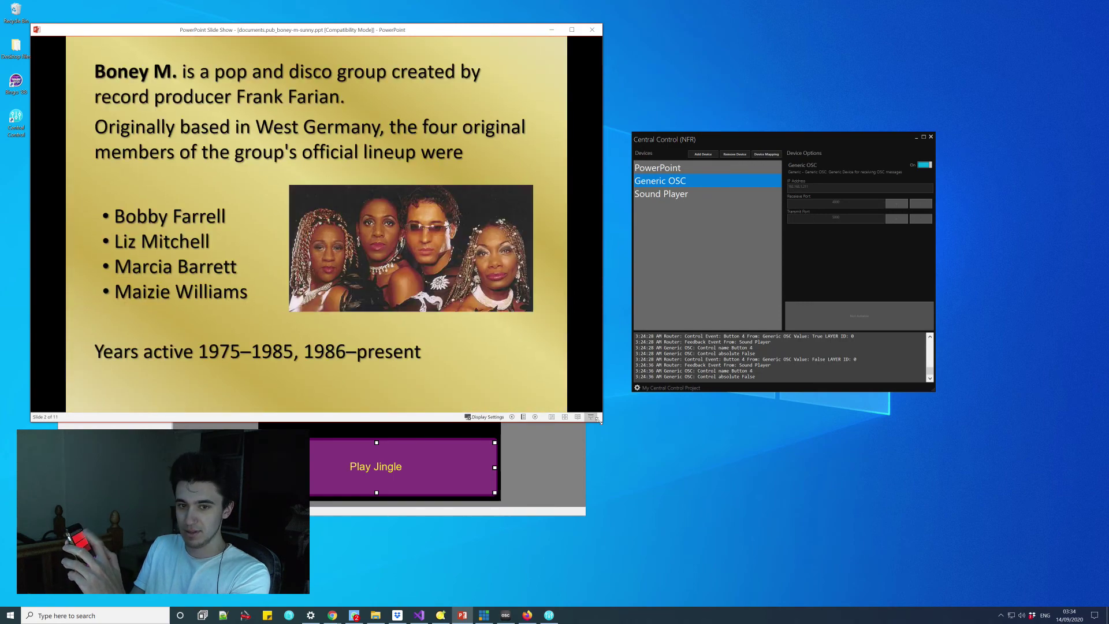
pyautogui.press('Right')
pyautogui.press('Right')
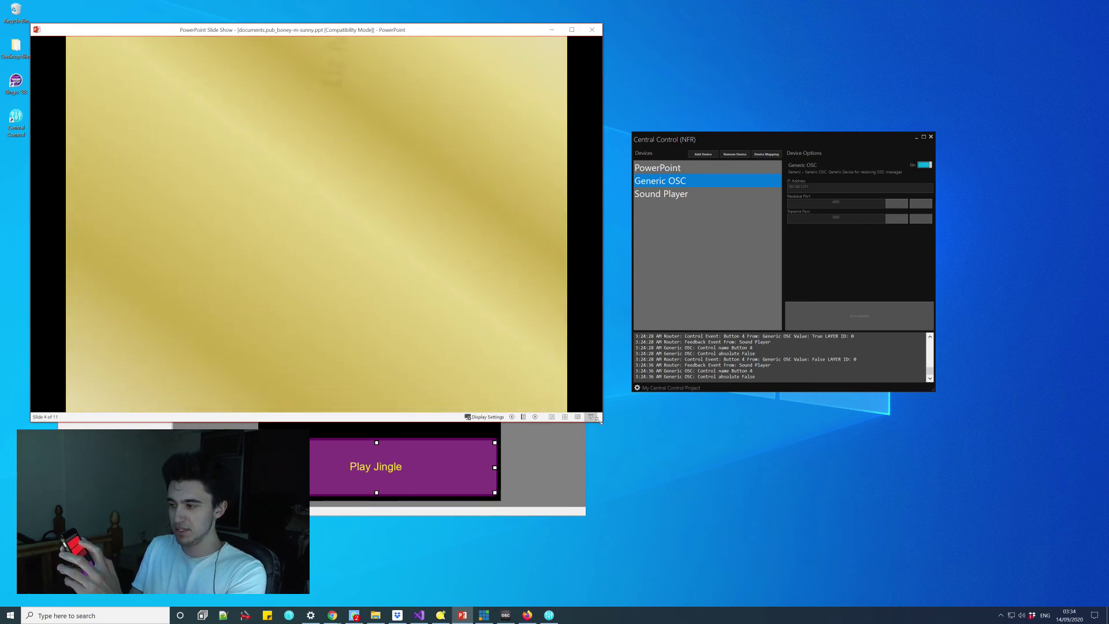
pyautogui.press('Left')
pyautogui.press('Left')
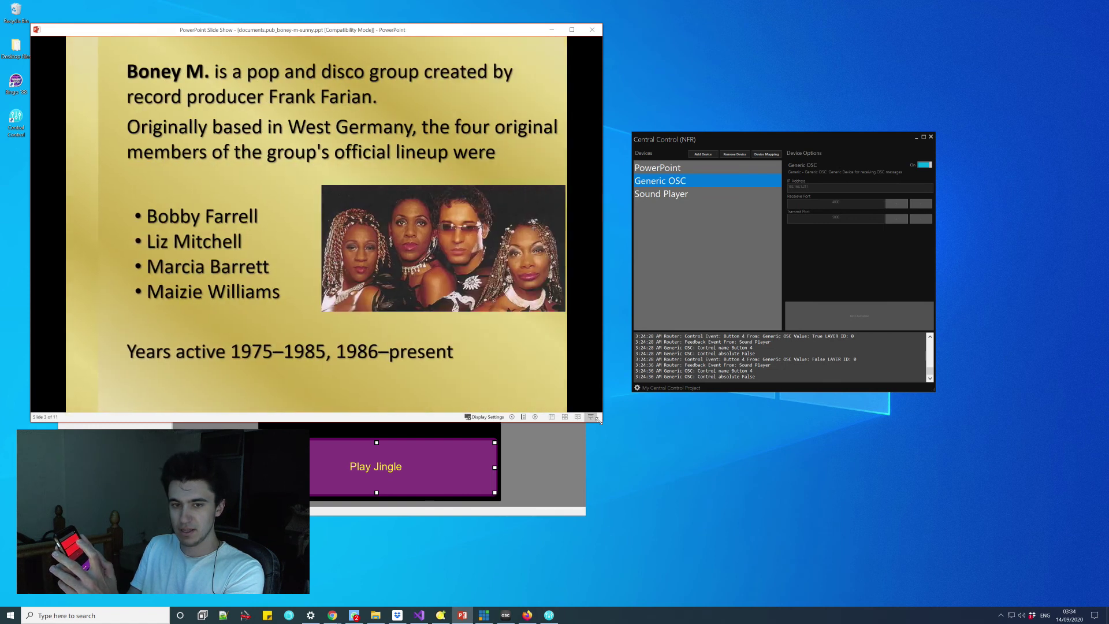
pyautogui.press('Left')
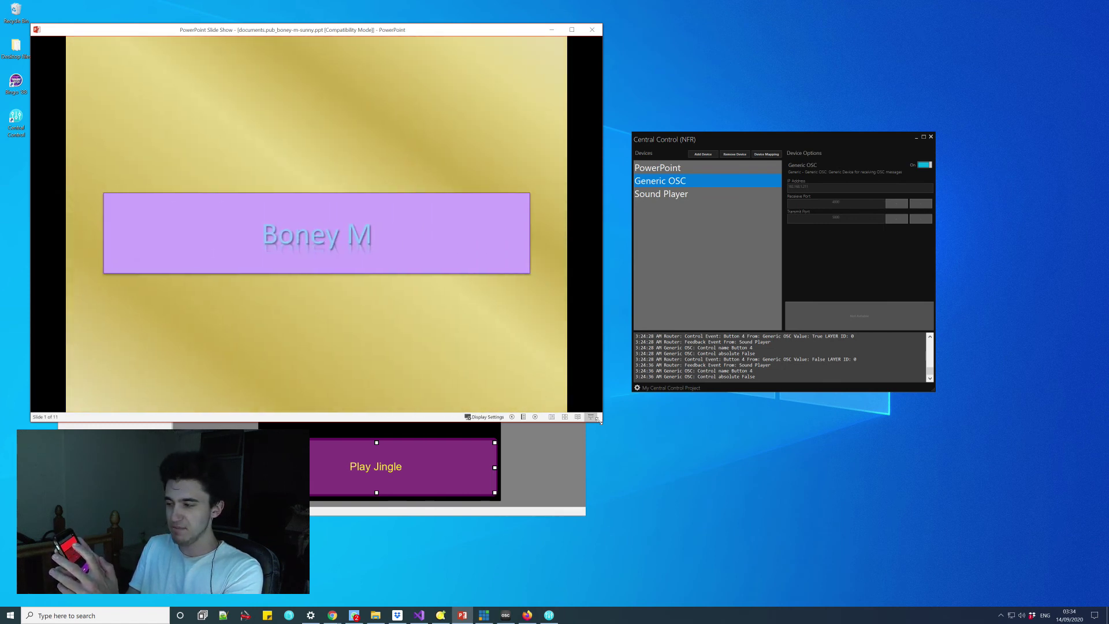
pyautogui.press('Left')
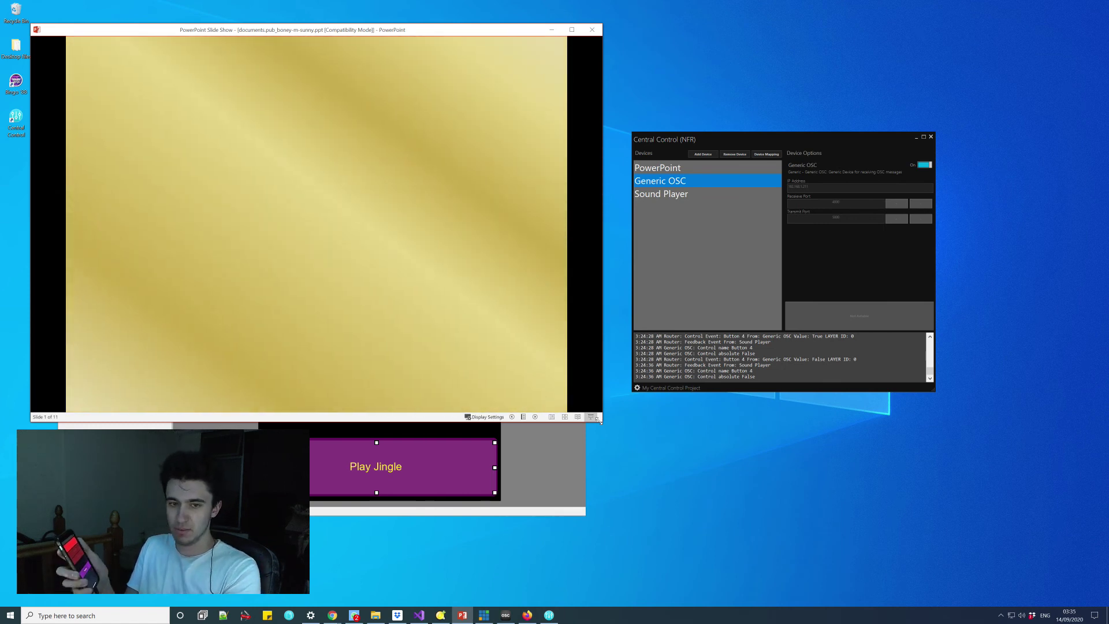